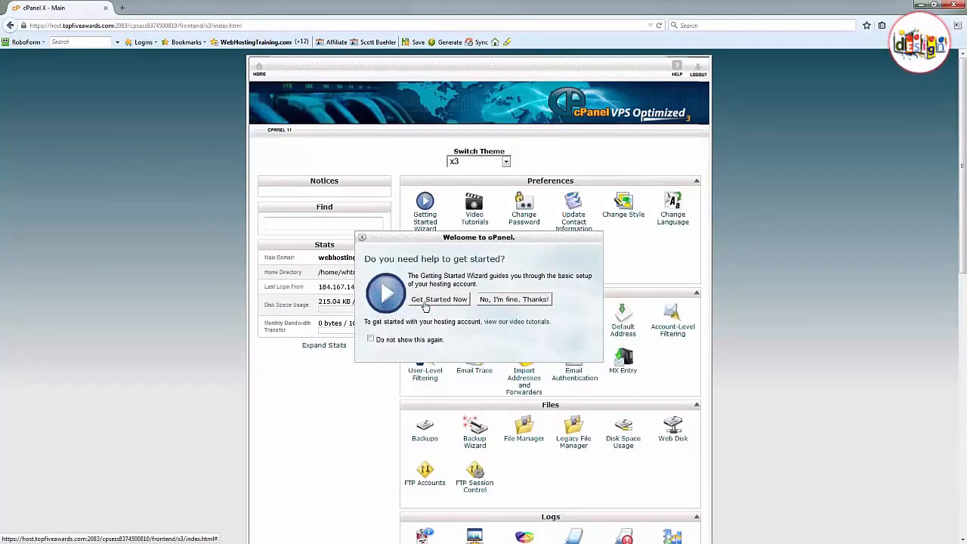
# Dismiss the cPanel welcome prompt and open the WordPress 4.1 download page from wordpress.org in a new tab.
pyautogui.click(508, 300)
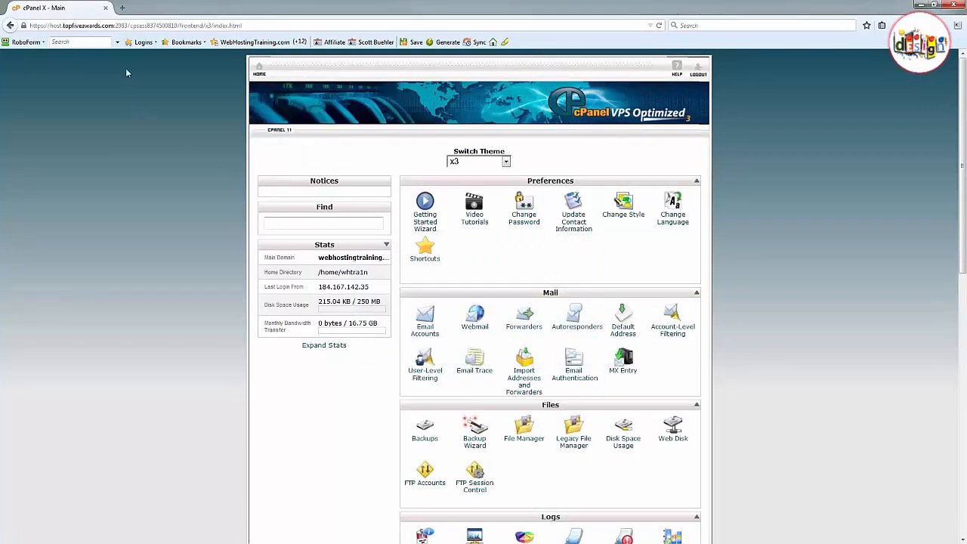
pyautogui.click(122, 7)
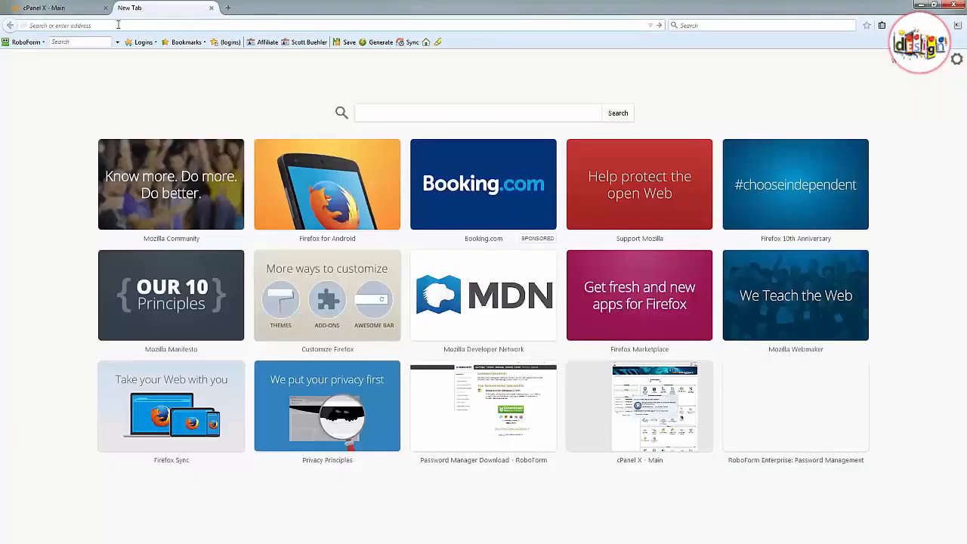
pyautogui.write('wordpress.org')
pyautogui.press('Return')
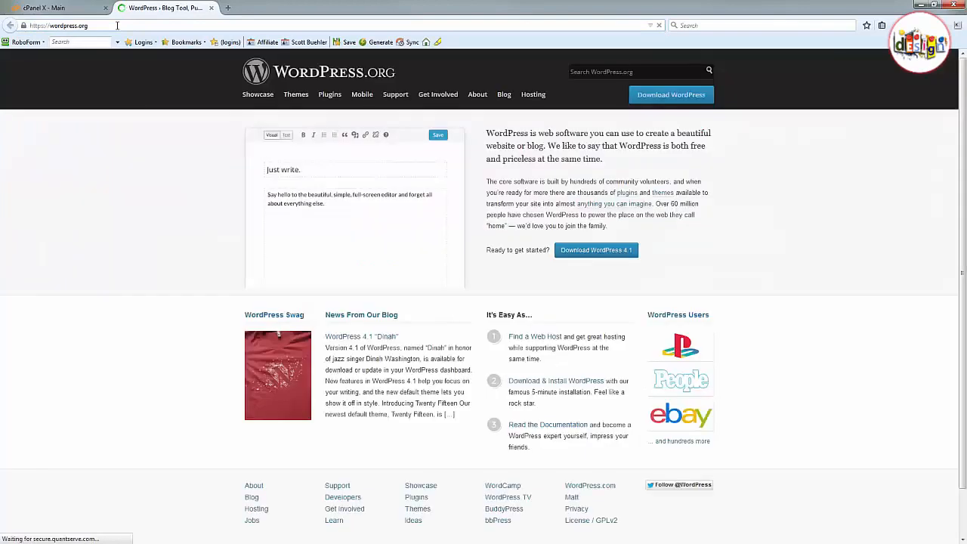
pyautogui.click(596, 252)
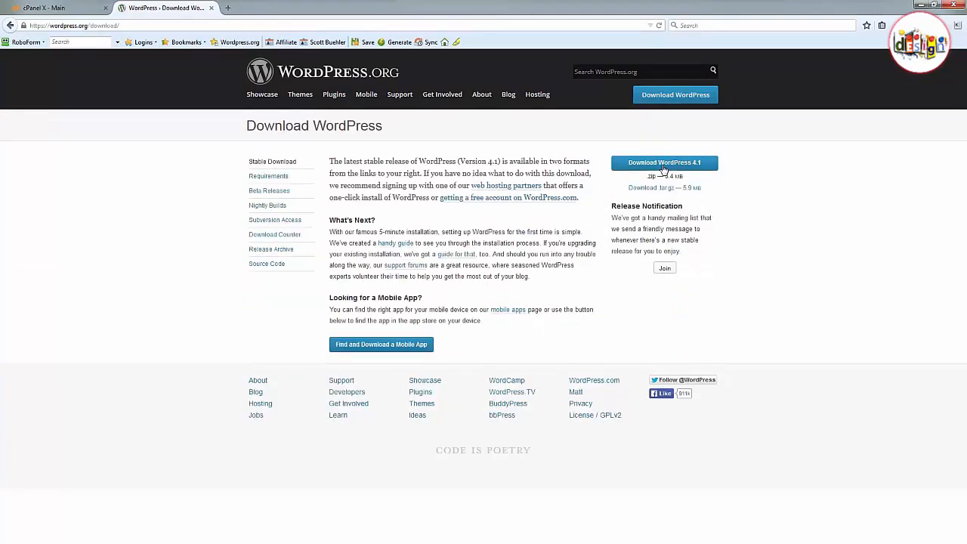
# Download the WordPress 4.1 zip archive and save it to the Desktop as wordpress-4.1.zip.
pyautogui.click(664, 165)
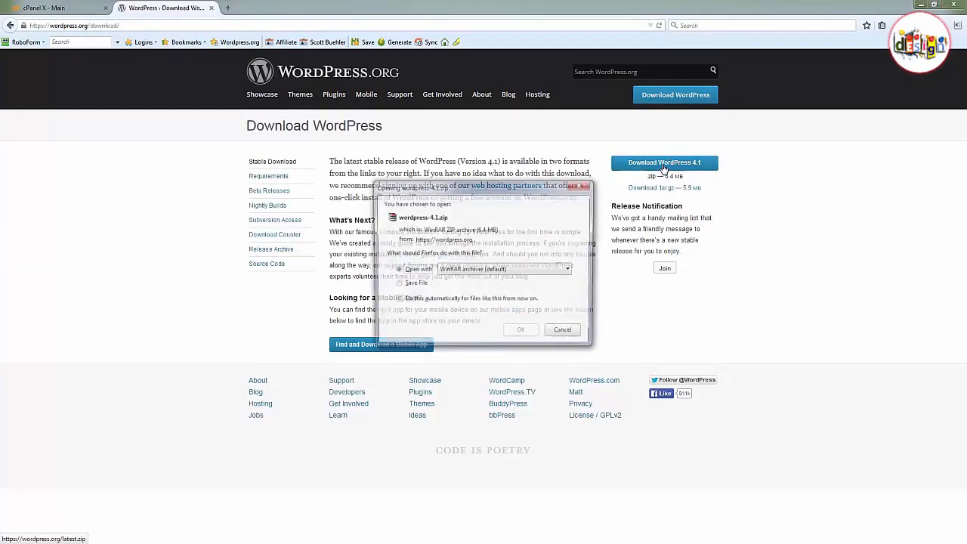
pyautogui.click(416, 285)
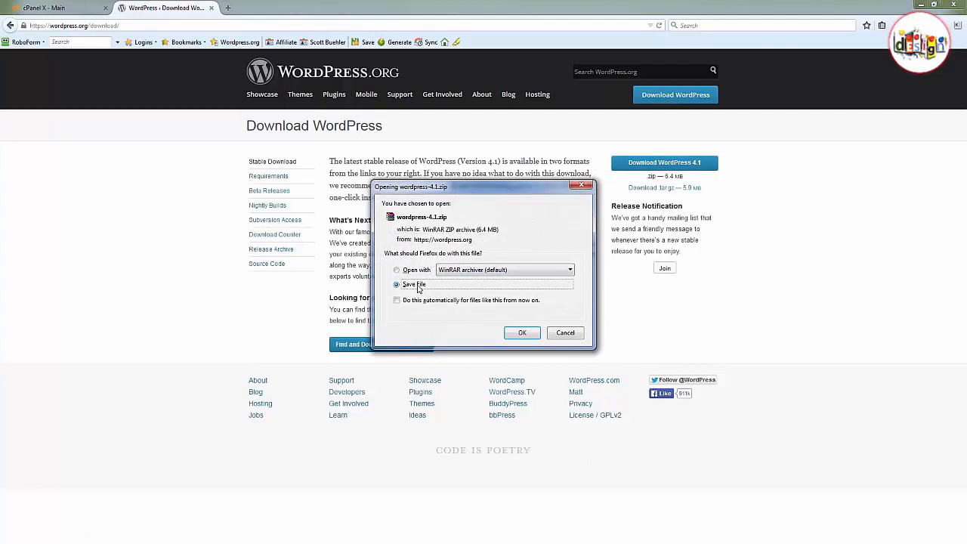
pyautogui.click(522, 333)
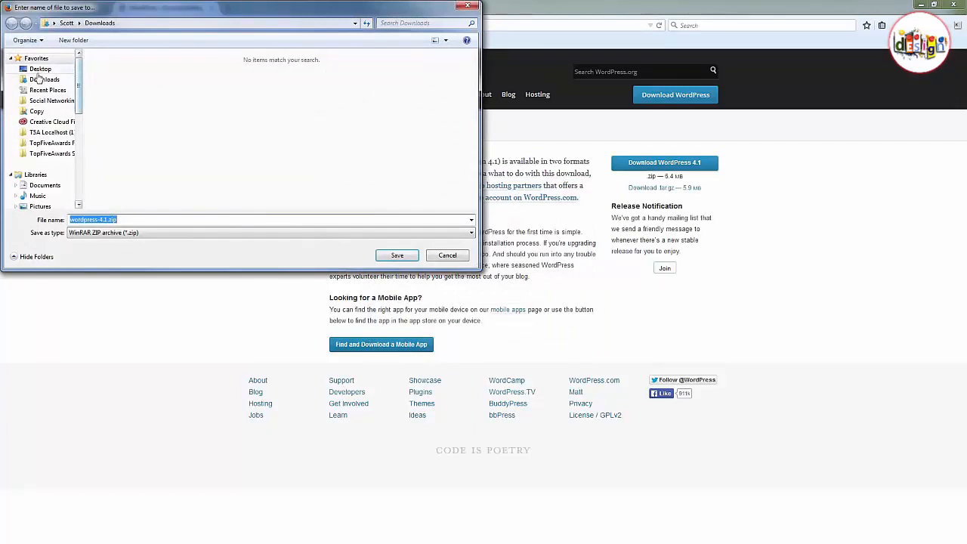
pyautogui.click(39, 69)
pyautogui.click(398, 256)
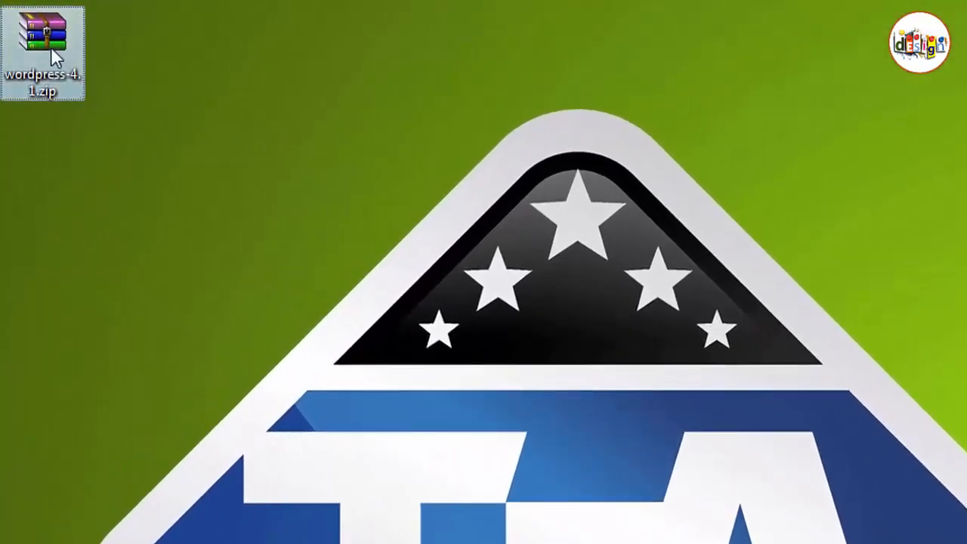
# Extract wordpress-4.1.zip into its own wordpress-4.1 folder on the Desktop.
pyautogui.moveTo(37, 34); pyautogui.dragTo(39, 110)
pyautogui.moveTo(55, 151); pyautogui.dragTo(57, 159)
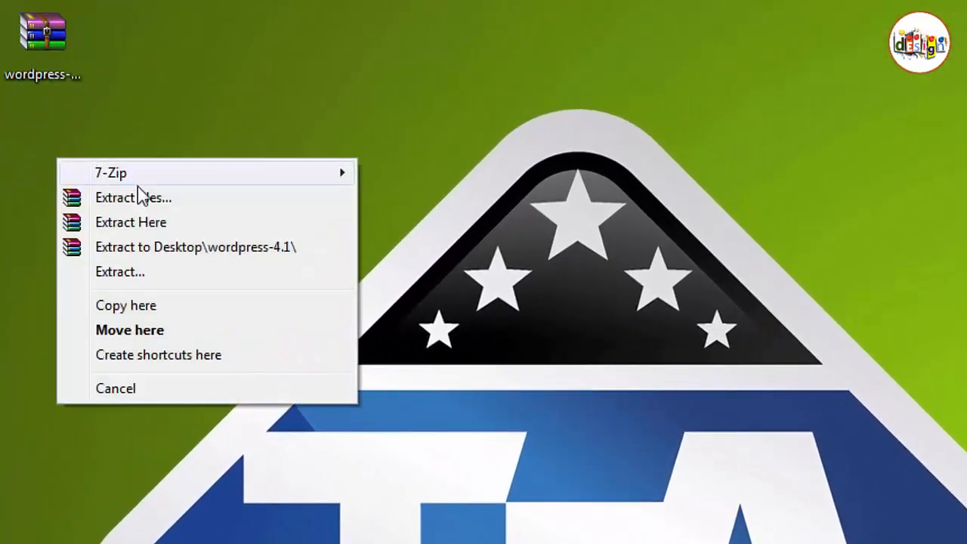
pyautogui.click(157, 251)
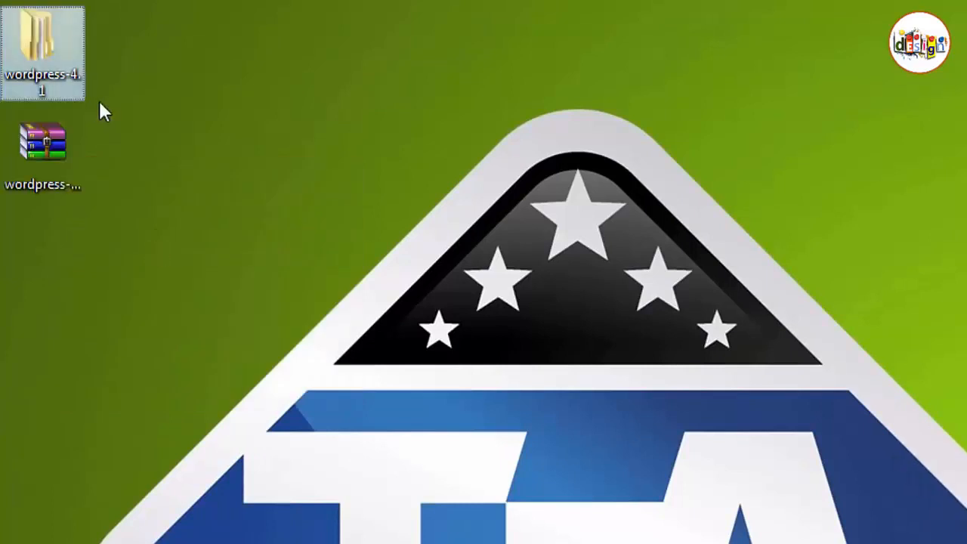
# Rename wp-config-sample.php to wp-config.php in the wordpress subfolder of the extracted wordpress-4.1 folder.
pyautogui.doubleClick(44, 55)
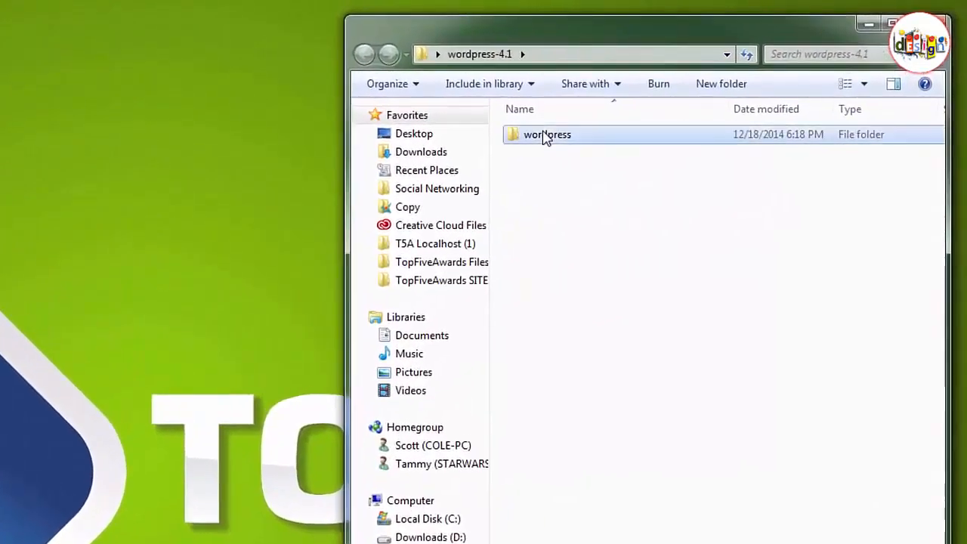
pyautogui.doubleClick(624, 107)
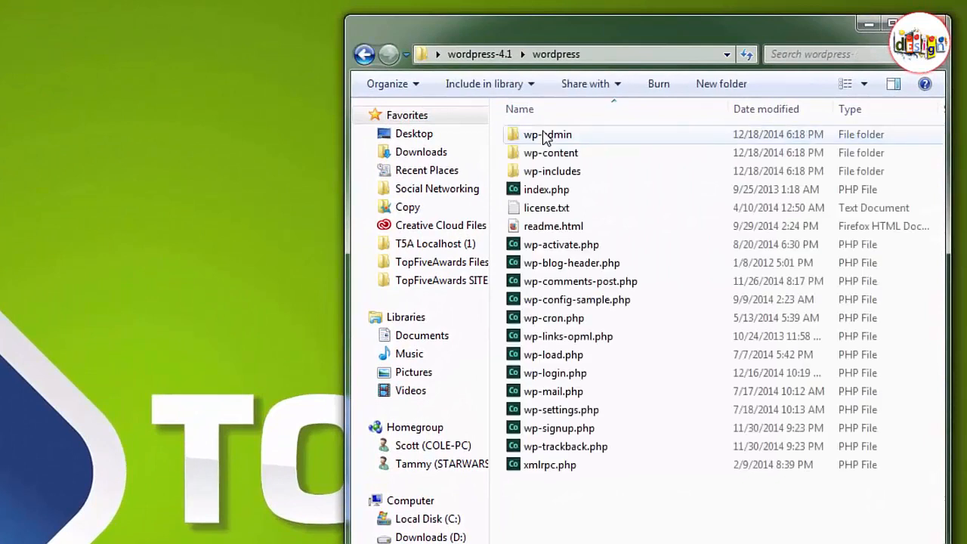
pyautogui.click(559, 302)
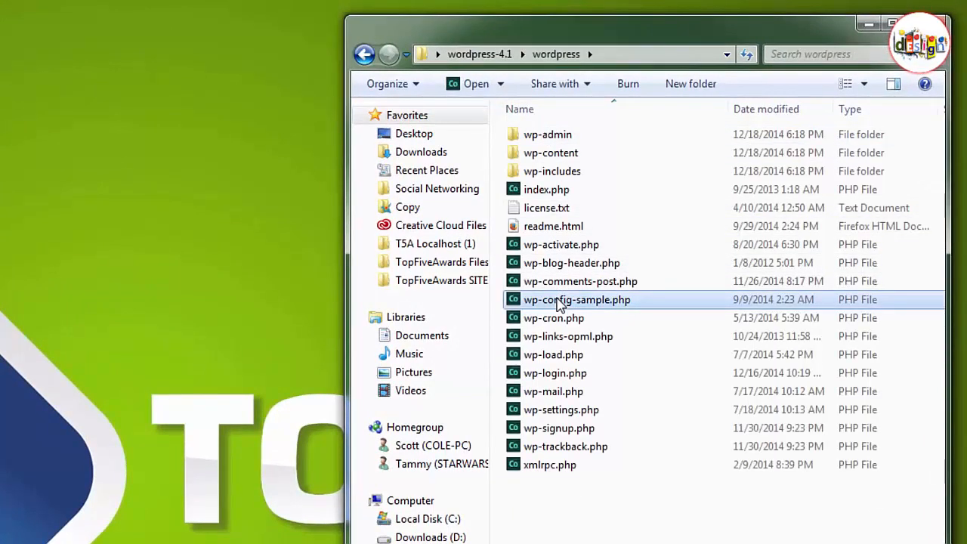
pyautogui.click(559, 302)
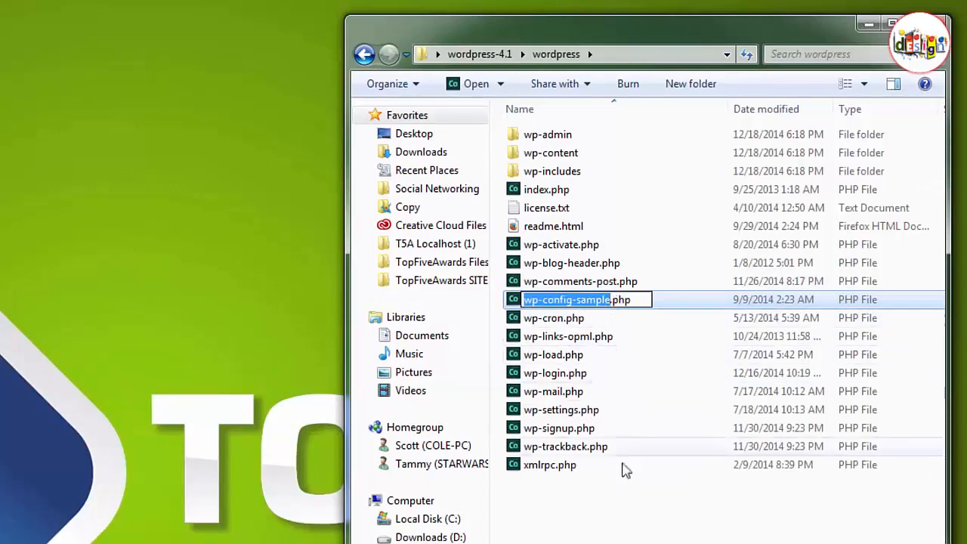
pyautogui.click(611, 299)
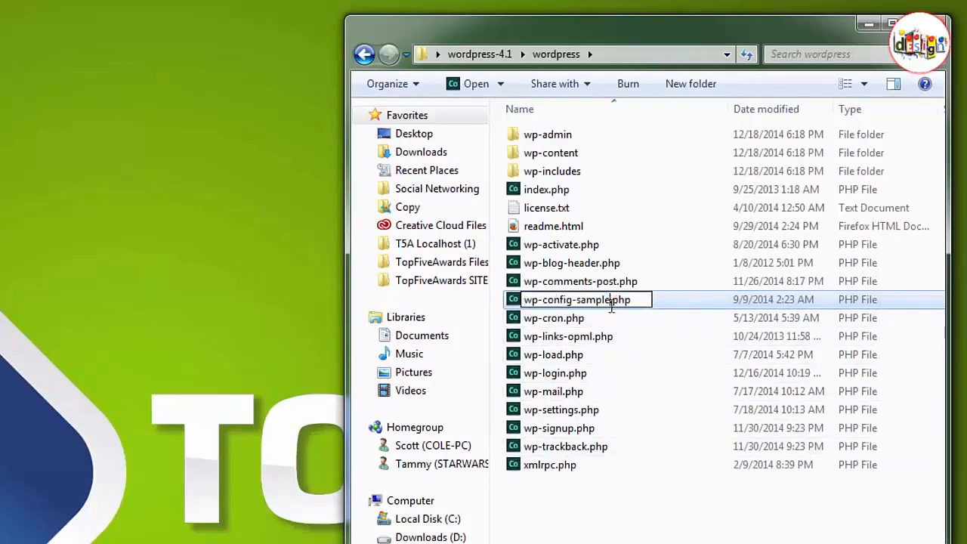
pyautogui.press('BackSpace')
pyautogui.press('BackSpace')
pyautogui.press('BackSpace')
pyautogui.press('BackSpace')
pyautogui.press('BackSpace')
pyautogui.press('BackSpace')
pyautogui.press('BackSpace')
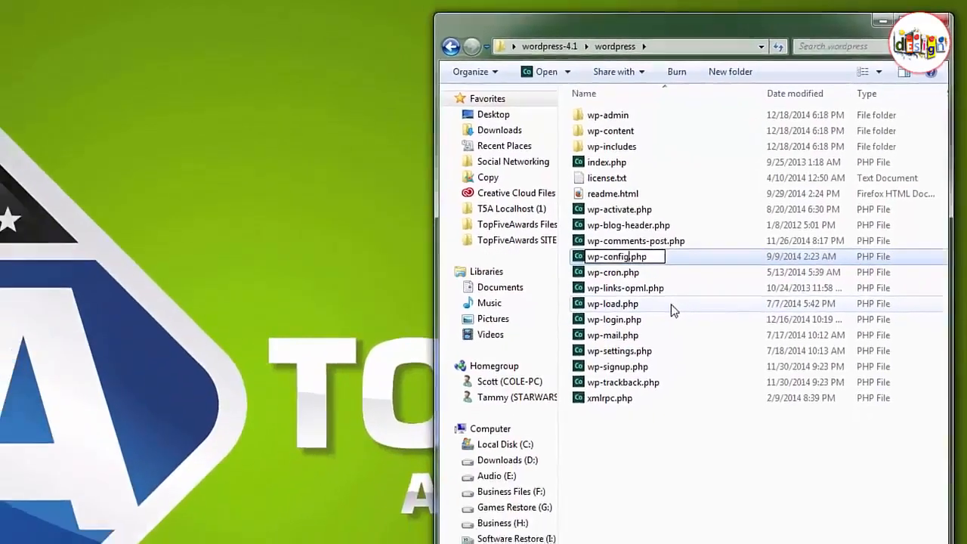
pyautogui.press('Return')
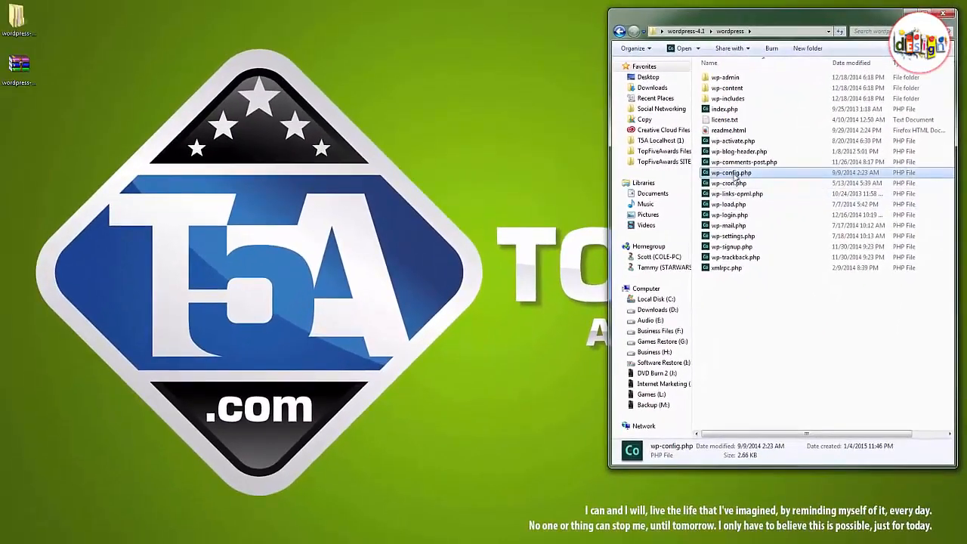
# Copy wp-config.php from the wordpress folder to the Desktop and close the folder window.
pyautogui.moveTo(734, 175); pyautogui.dragTo(84, 125)
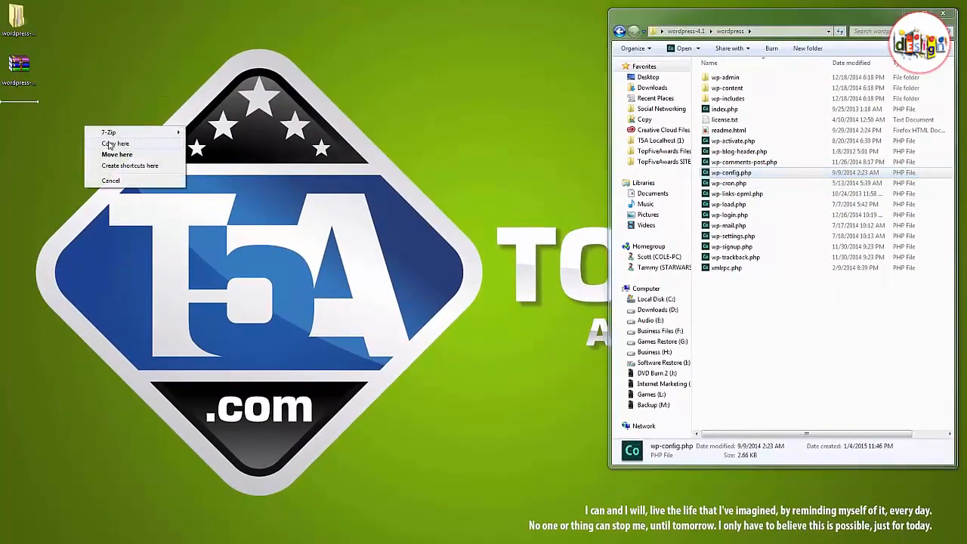
pyautogui.click(110, 143)
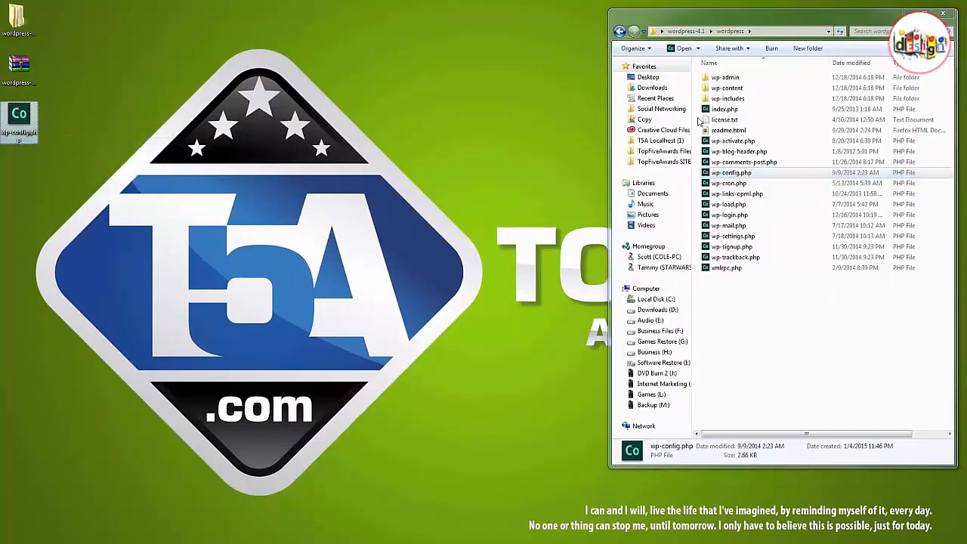
pyautogui.click(943, 14)
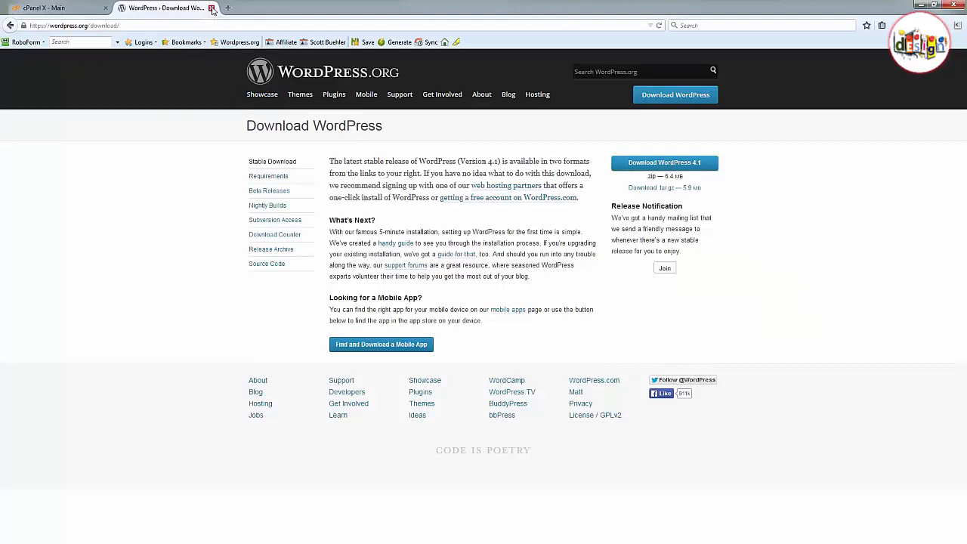
# Close the WordPress download page and open cPanel's File Manager at the Web Root (public_html/www), with the browser window un-maximized.
pyautogui.click(212, 9)
pyautogui.click(529, 371)
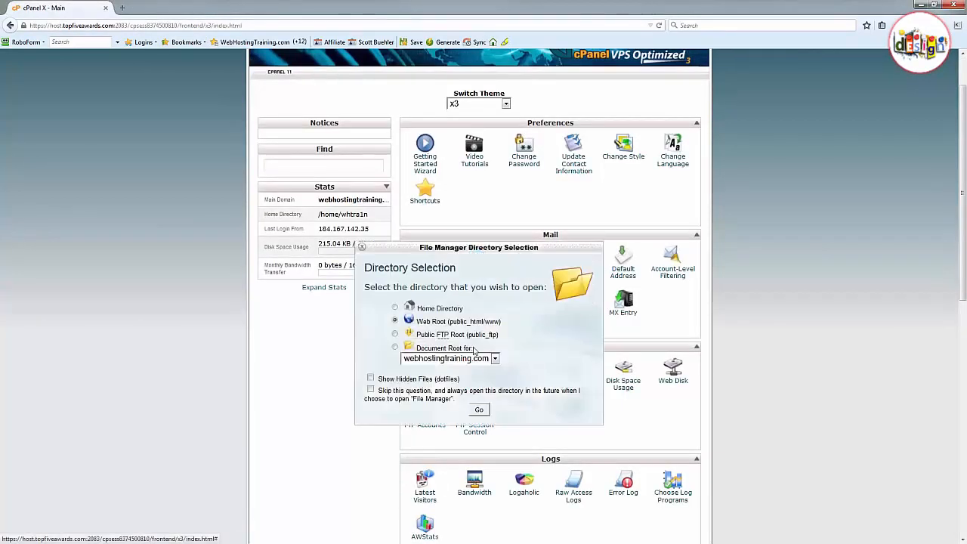
pyautogui.click(480, 410)
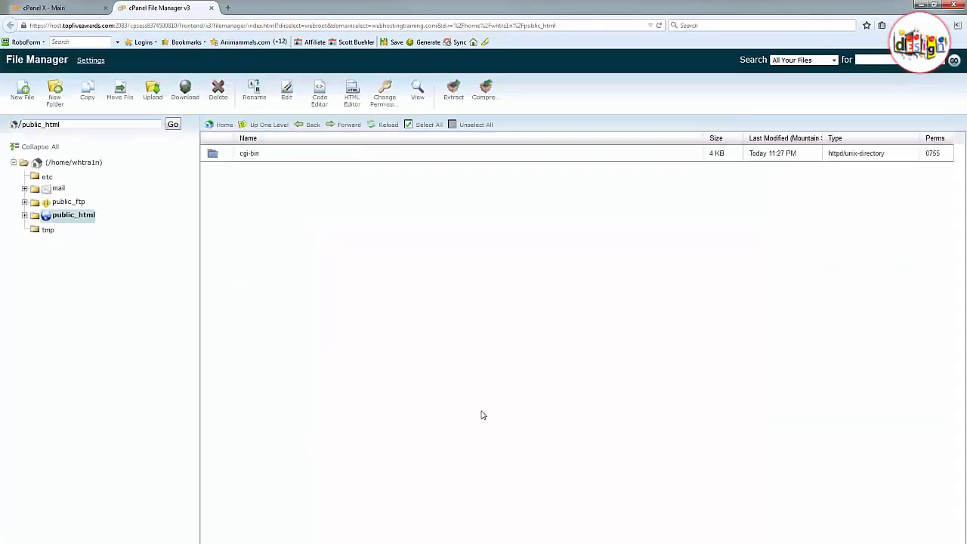
pyautogui.click(934, 5)
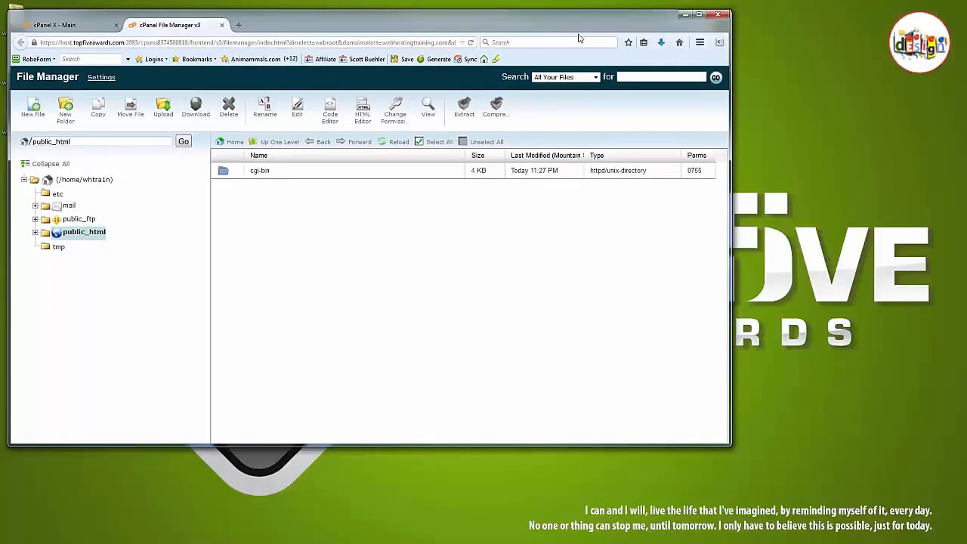
pyautogui.moveTo(489, 23); pyautogui.dragTo(606, 31)
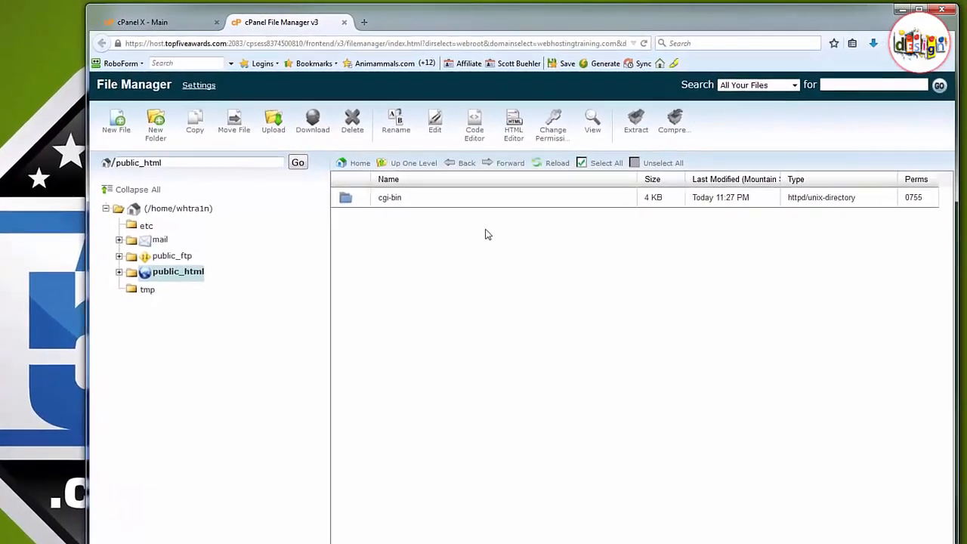
# Upload wordpress-4.1.zip from the Desktop to public_html and reload the folder's file list.
pyautogui.click(264, 125)
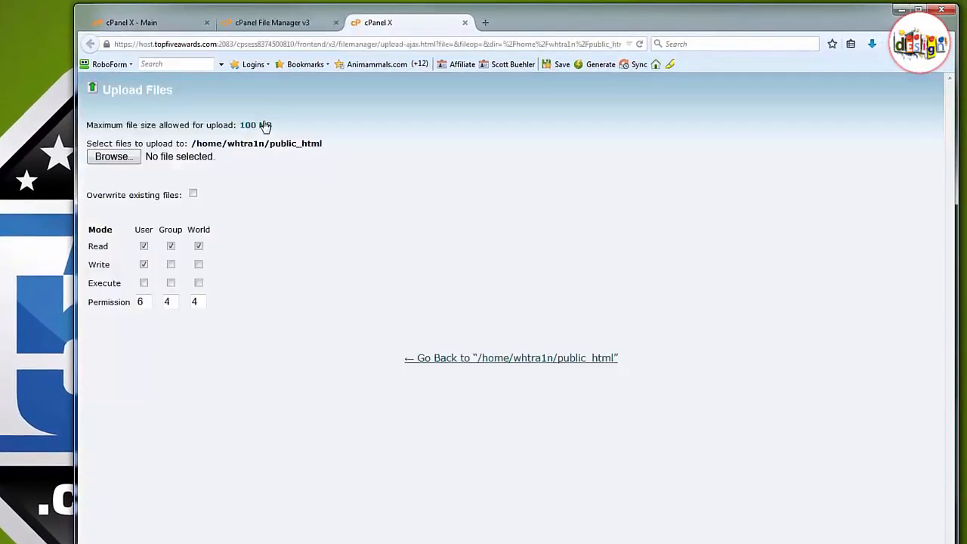
pyautogui.click(136, 159)
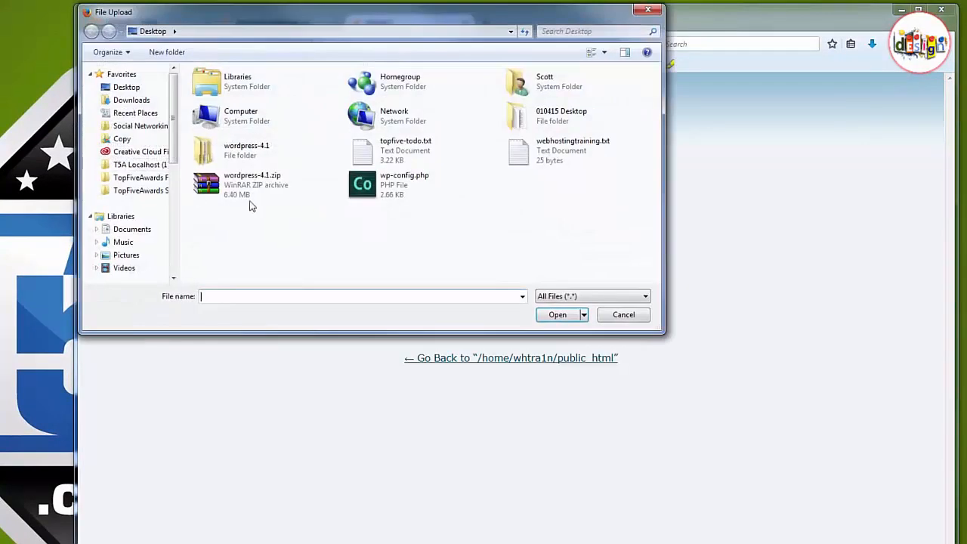
pyautogui.click(252, 186)
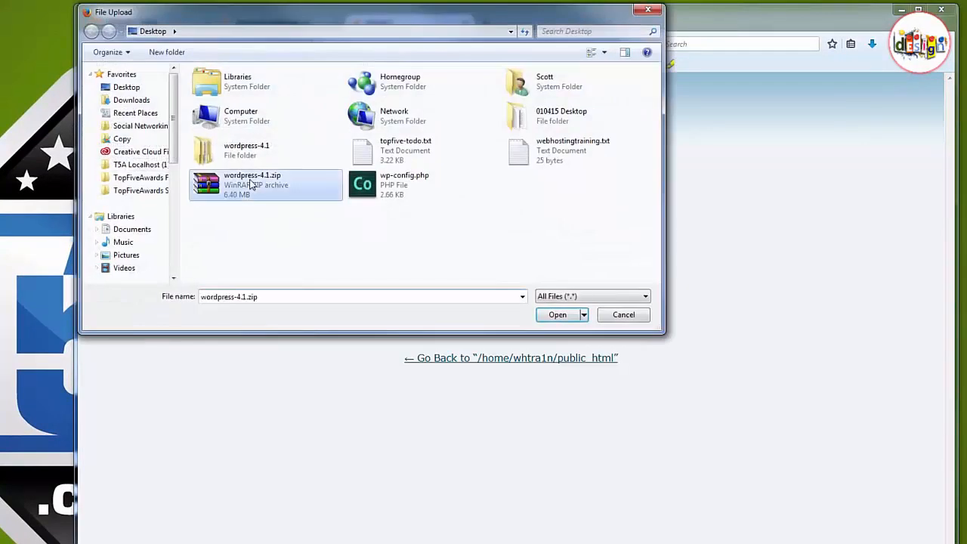
pyautogui.click(556, 314)
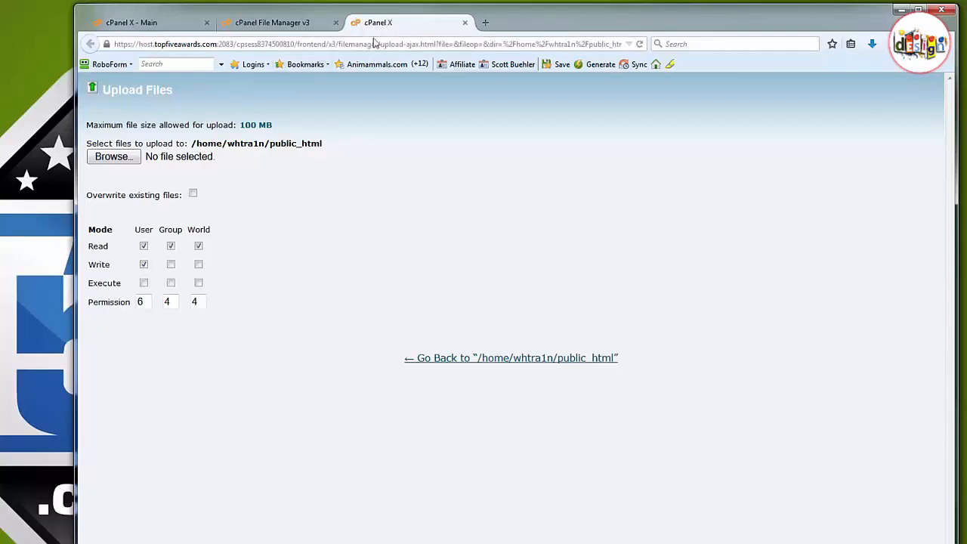
pyautogui.click(466, 23)
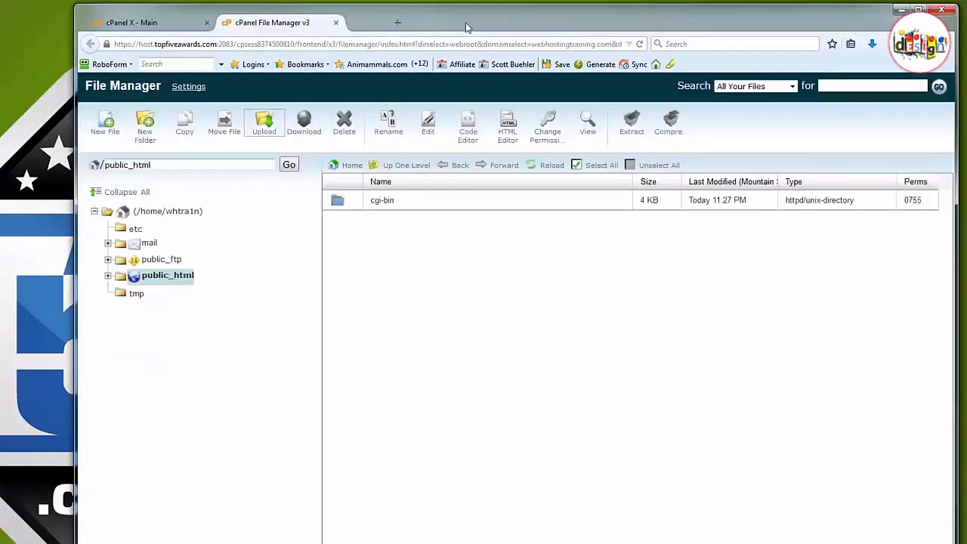
pyautogui.click(544, 167)
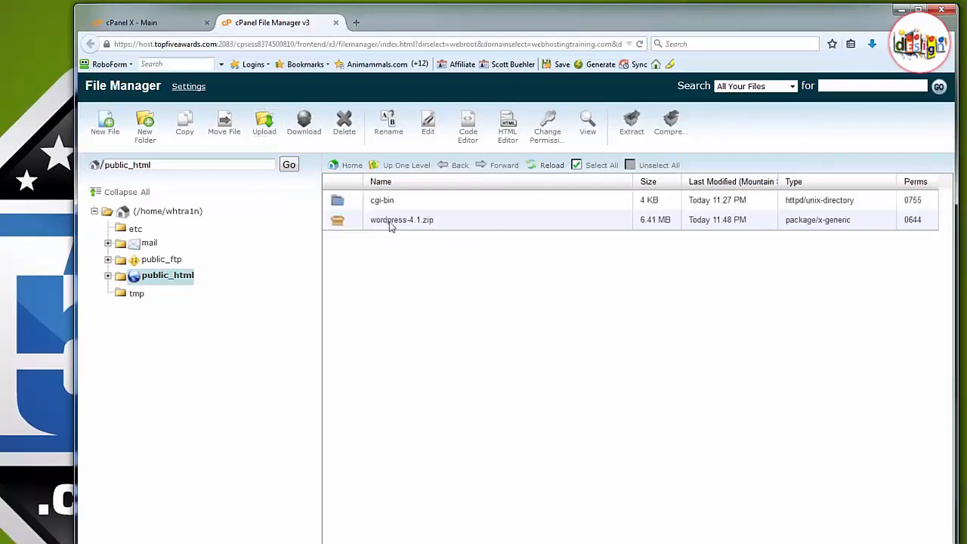
# Extract the uploaded wordpress-4.1.zip into /public_html and close the extraction results.
pyautogui.click(447, 226)
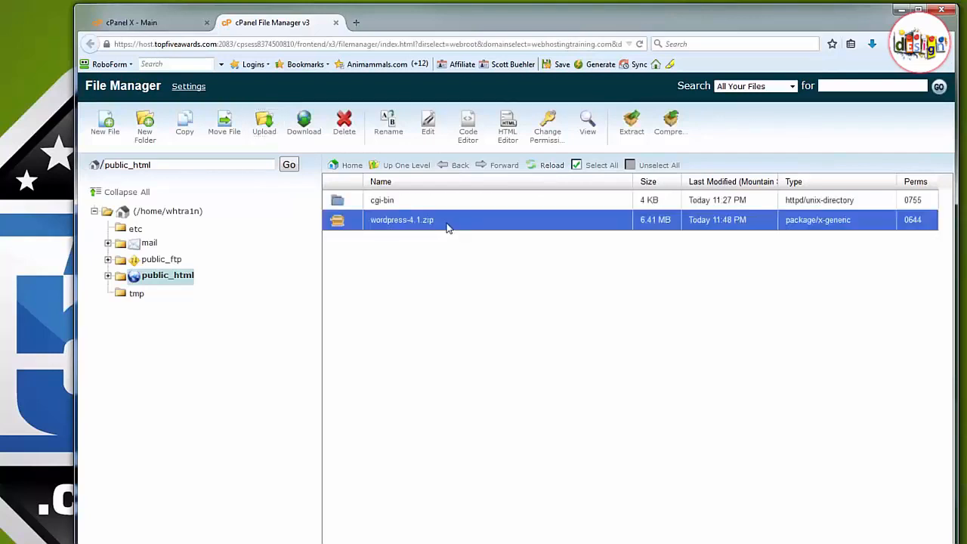
pyautogui.rightClick(447, 227)
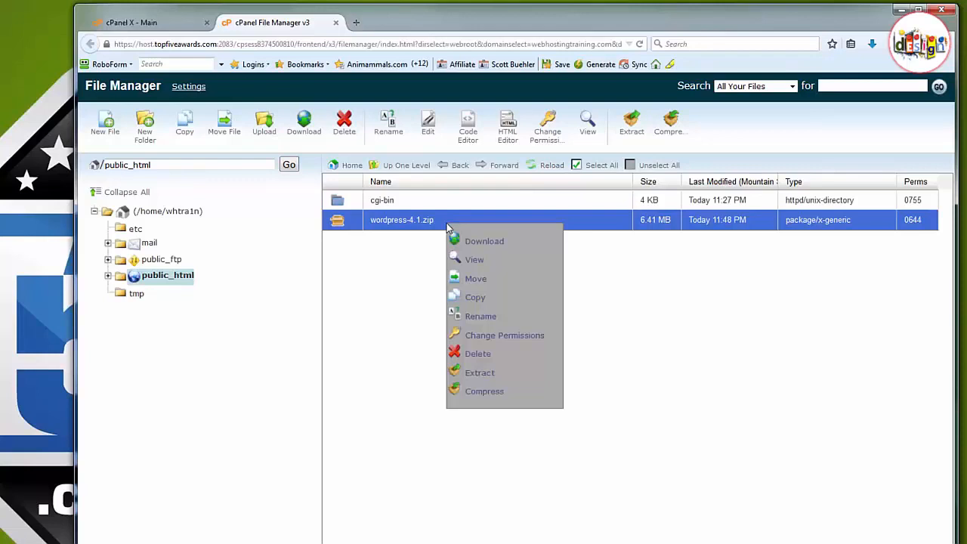
pyautogui.click(479, 373)
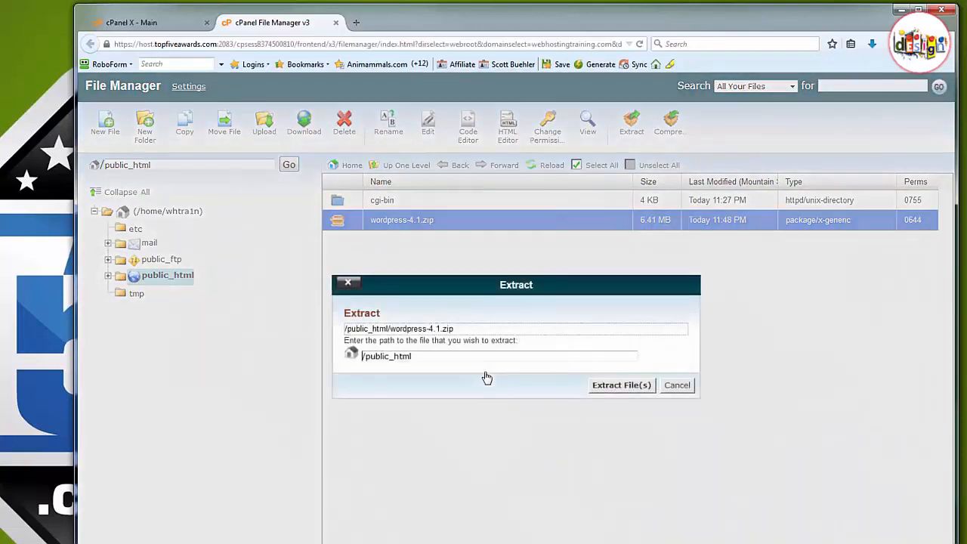
pyautogui.click(612, 387)
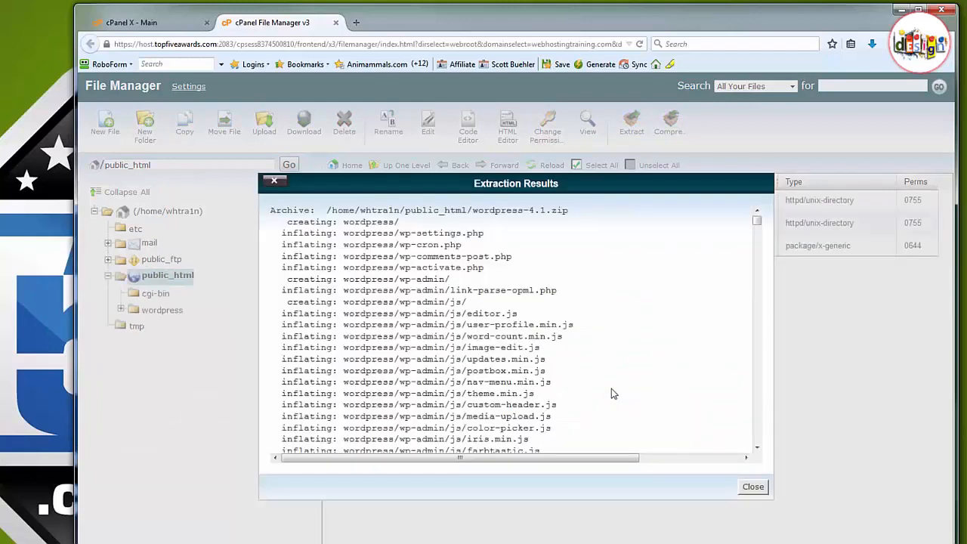
pyautogui.click(753, 486)
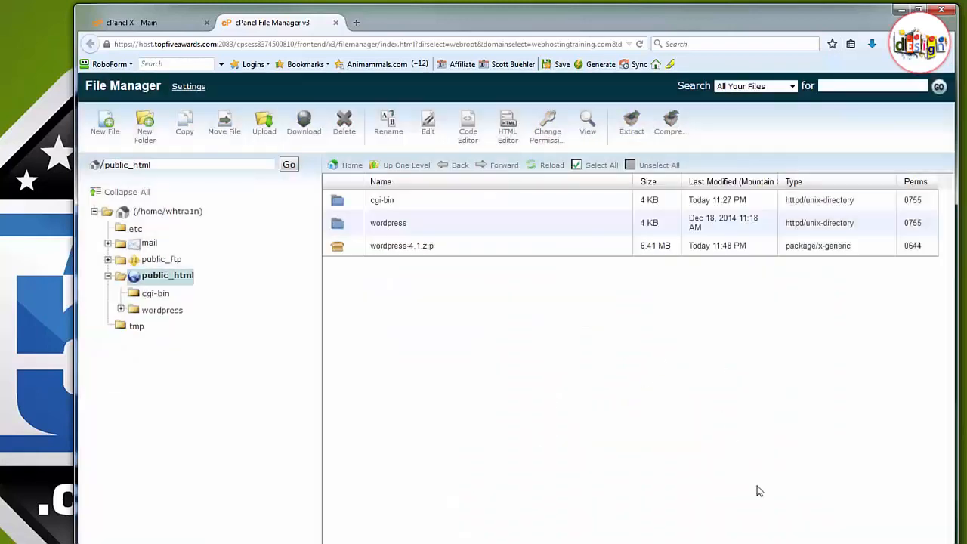
# Delete wordpress-4.1.zip from the public_html folder.
pyautogui.click(441, 250)
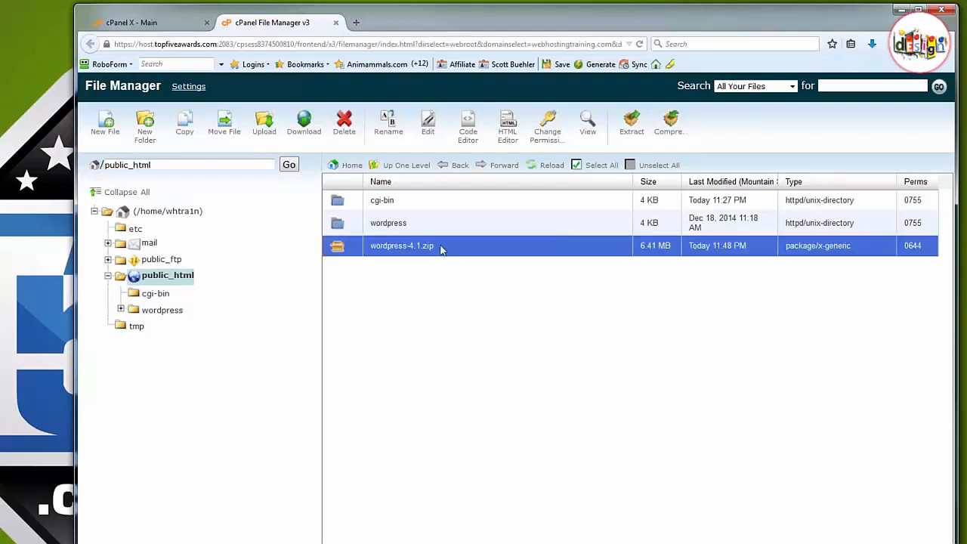
pyautogui.rightClick(441, 250)
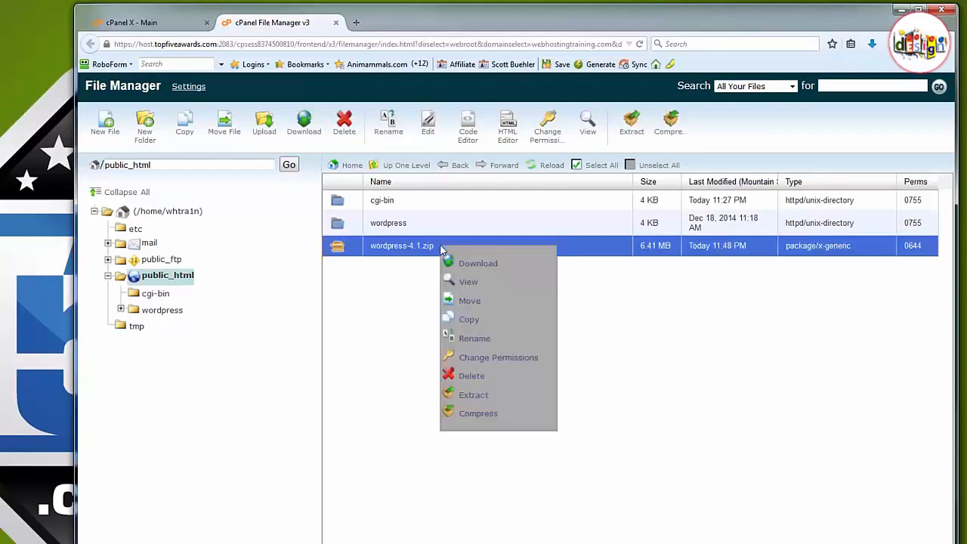
pyautogui.click(476, 377)
pyautogui.click(614, 382)
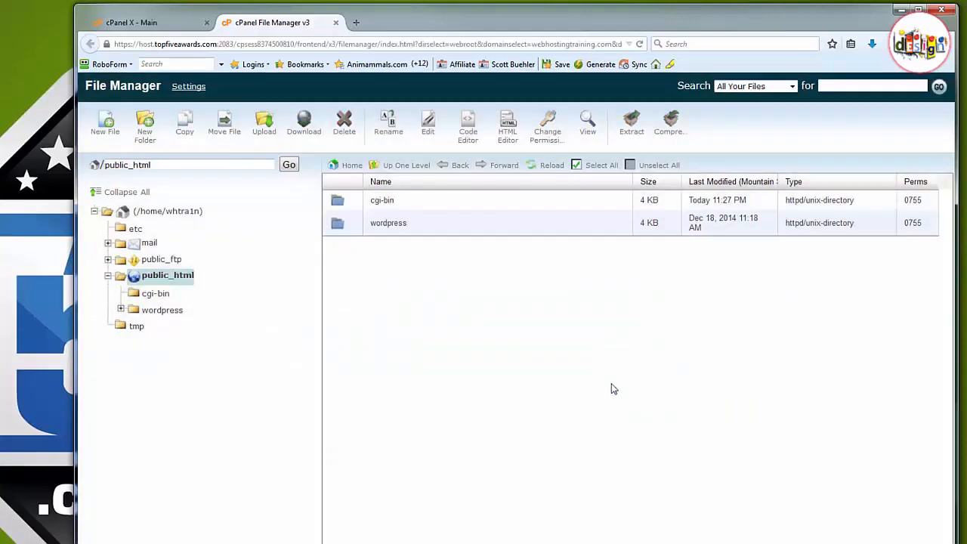
# Move all files and folders inside the wordpress folder up to /public_html.
pyautogui.doubleClick(434, 227)
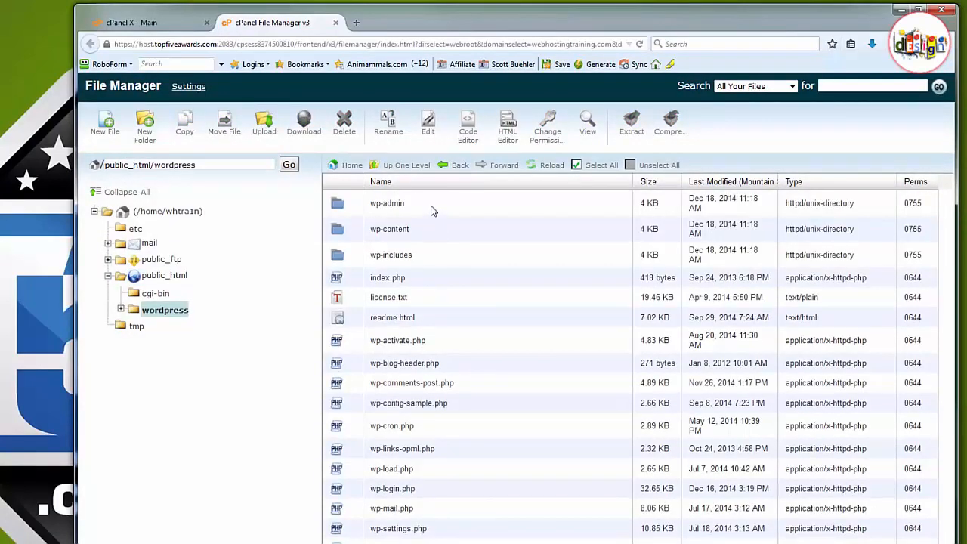
pyautogui.click(601, 165)
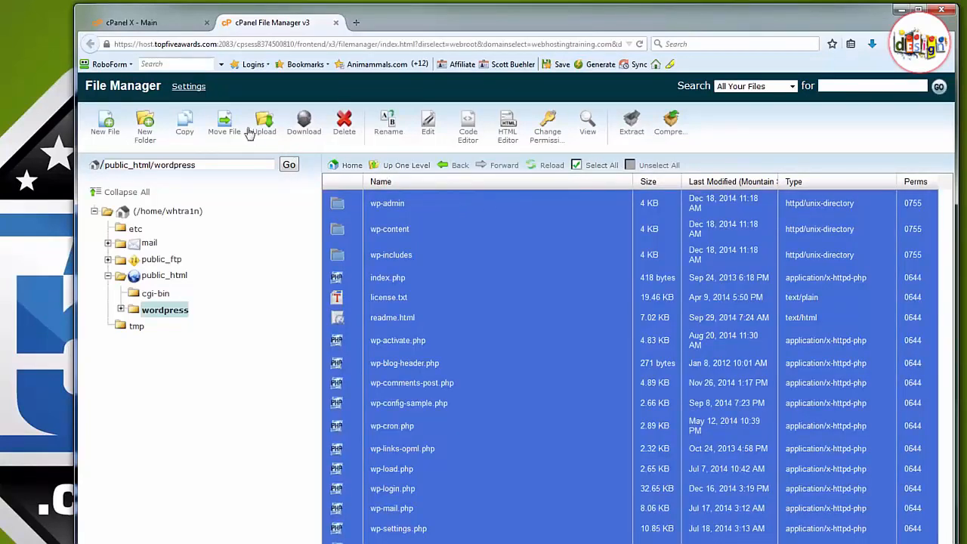
pyautogui.click(225, 123)
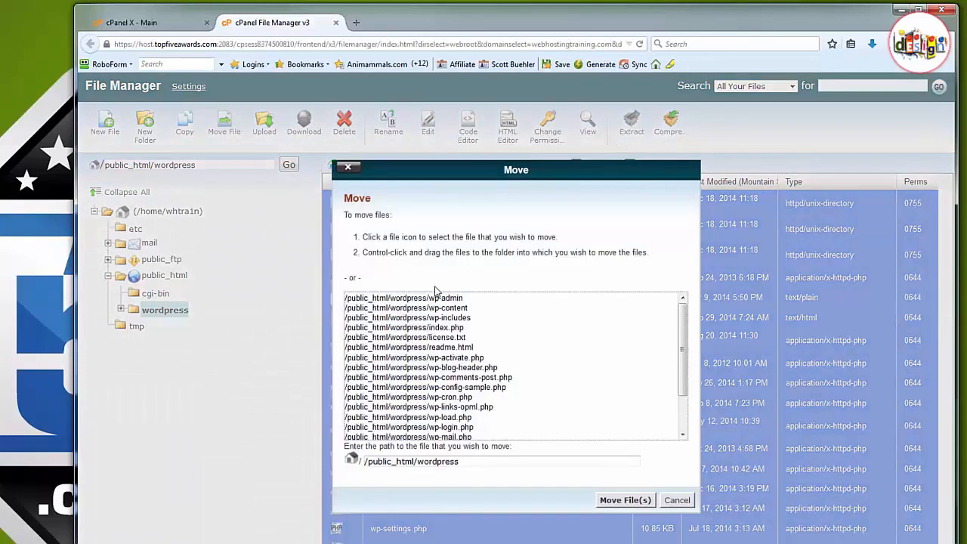
pyautogui.click(468, 460)
pyautogui.press('BackSpace')
pyautogui.press('BackSpace')
pyautogui.press('BackSpace')
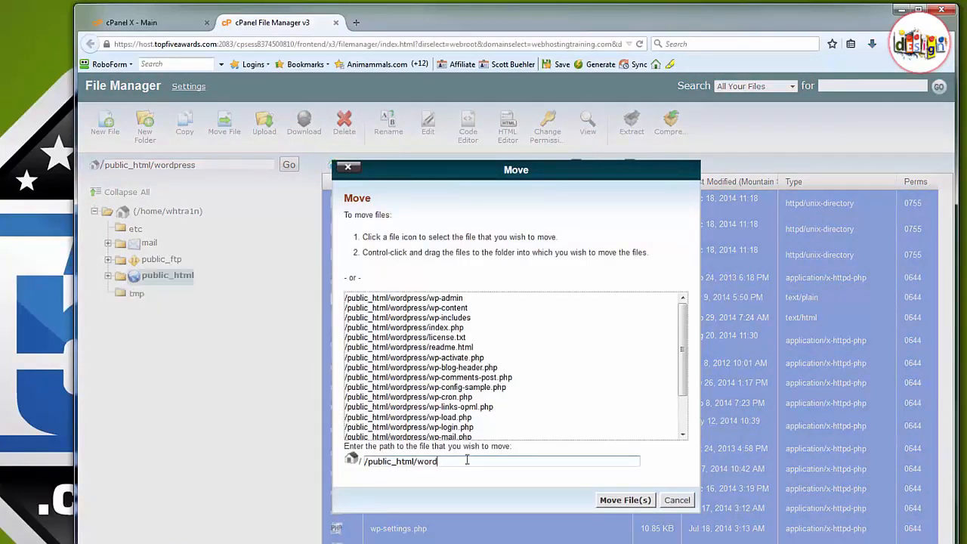
pyautogui.click(624, 500)
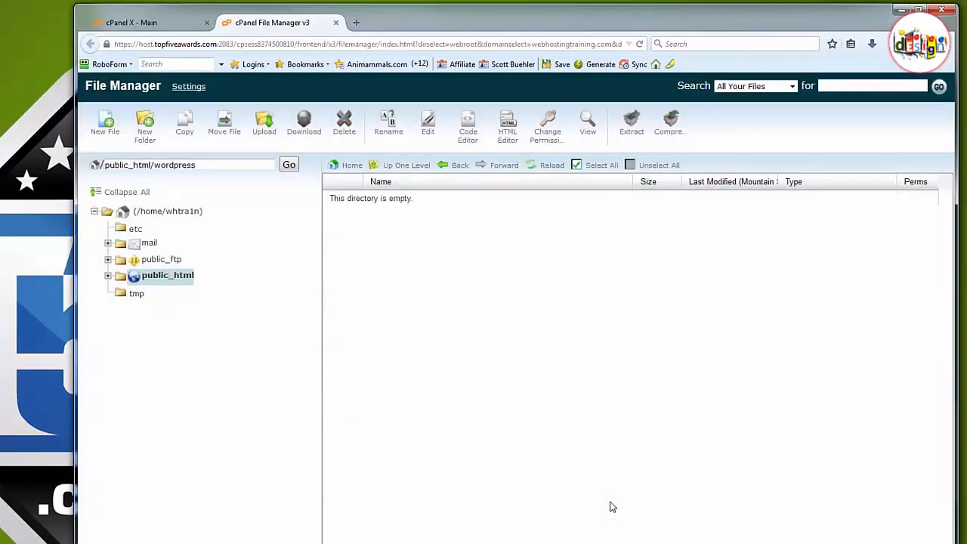
# Go back to public_html and delete the emptied wordpress folder.
pyautogui.click(163, 276)
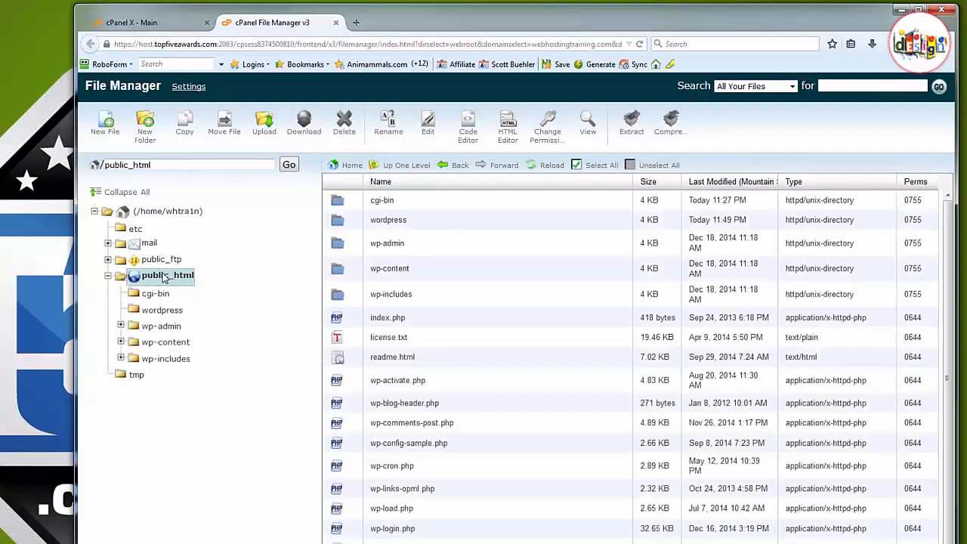
pyautogui.click(423, 220)
pyautogui.rightClick(423, 220)
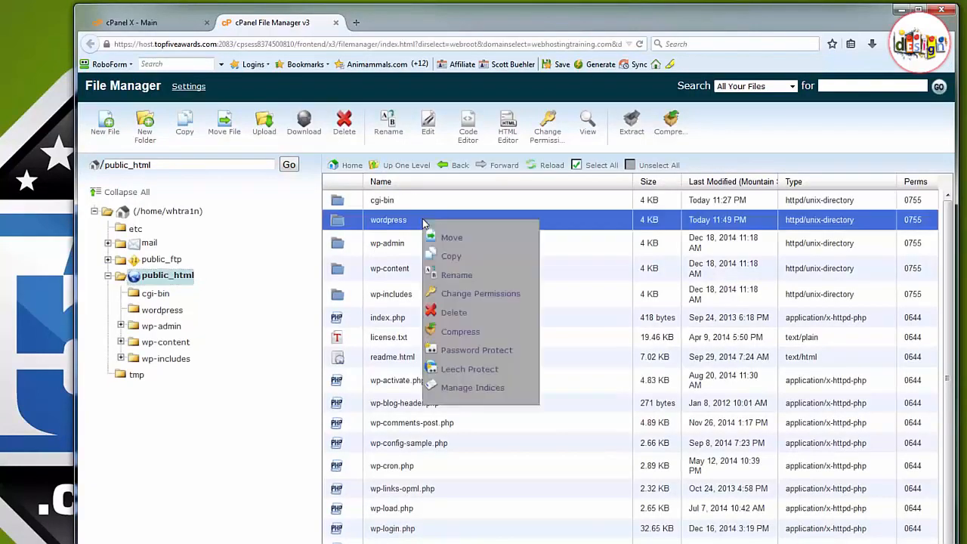
pyautogui.click(454, 313)
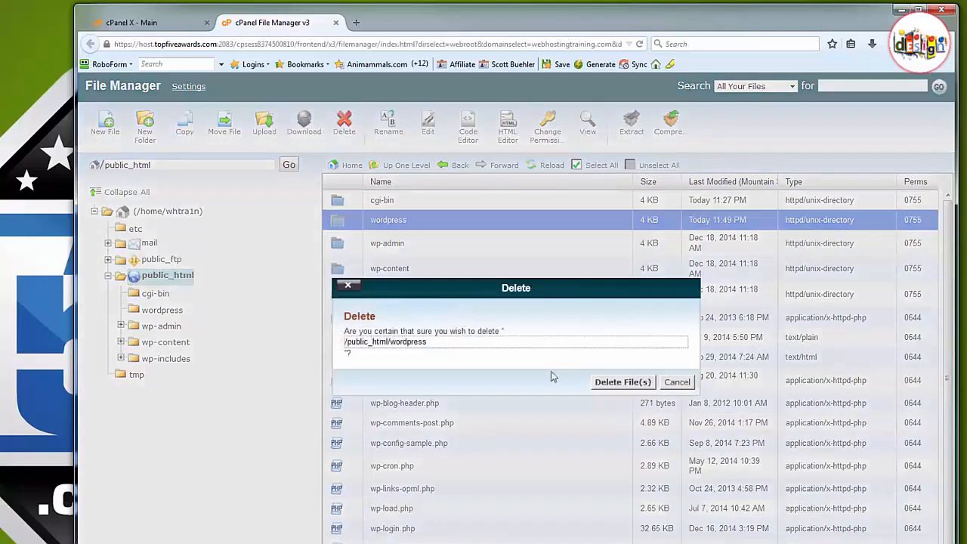
pyautogui.click(634, 385)
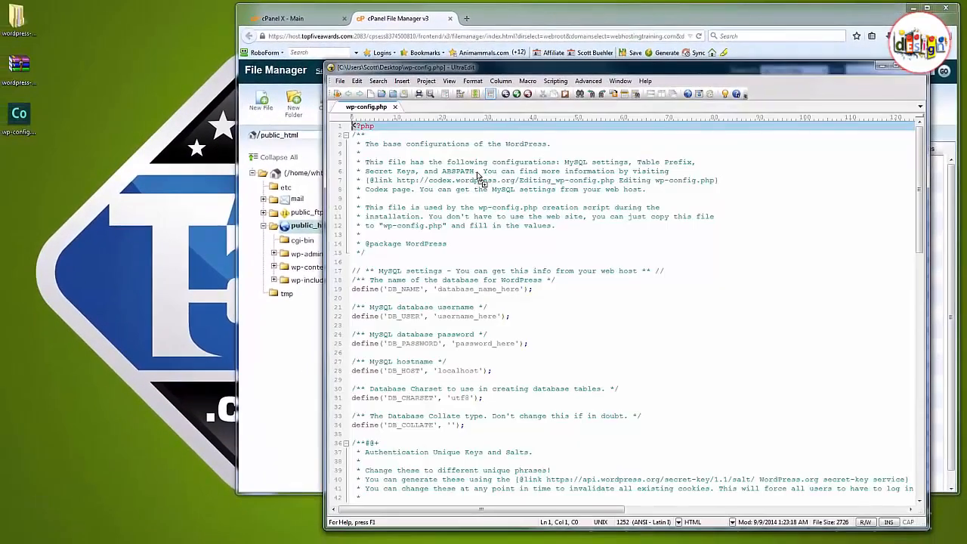
# Arrange the UltraEdit window with wp-config.php and the File Manager browser window side by side, each filling half the screen.
pyautogui.moveTo(438, 69); pyautogui.dragTo(118, 23)
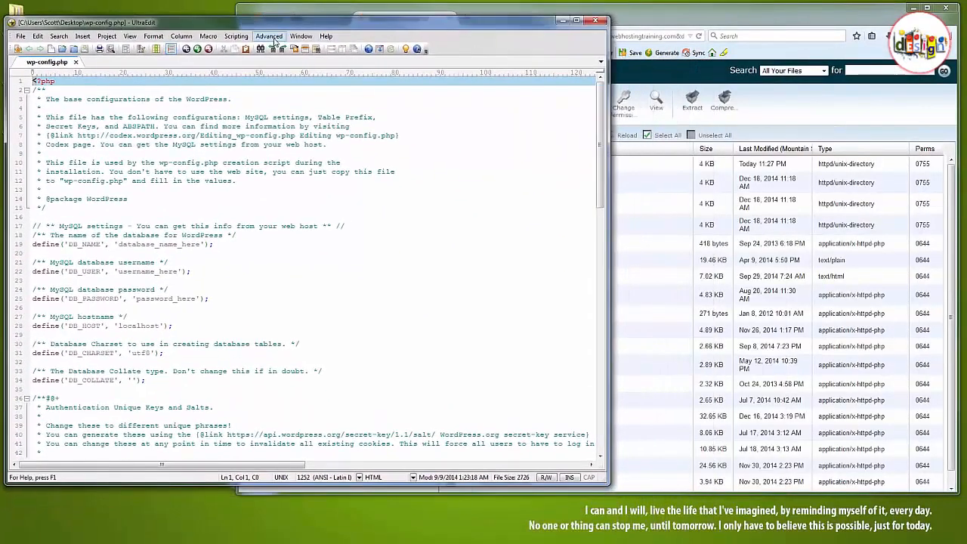
pyautogui.click(790, 105)
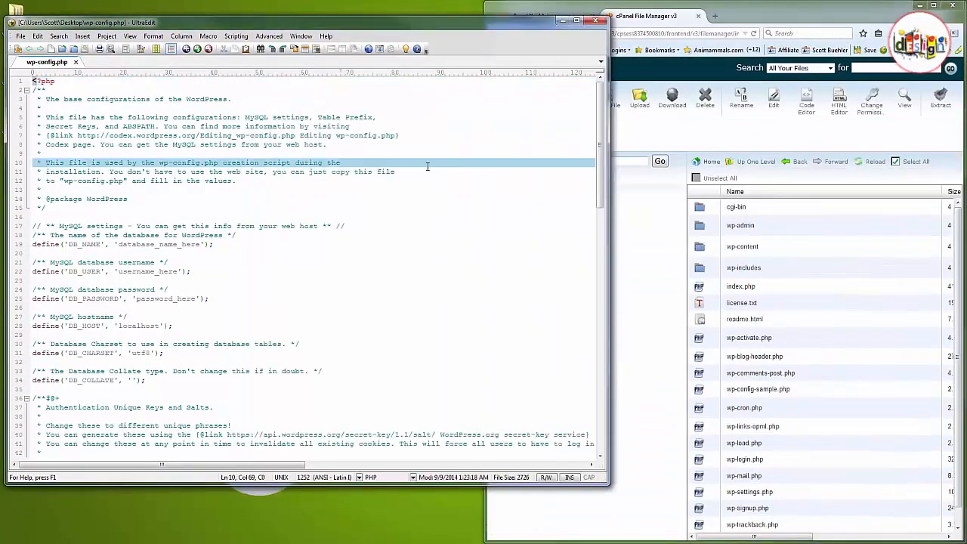
pyautogui.press('super+Left')
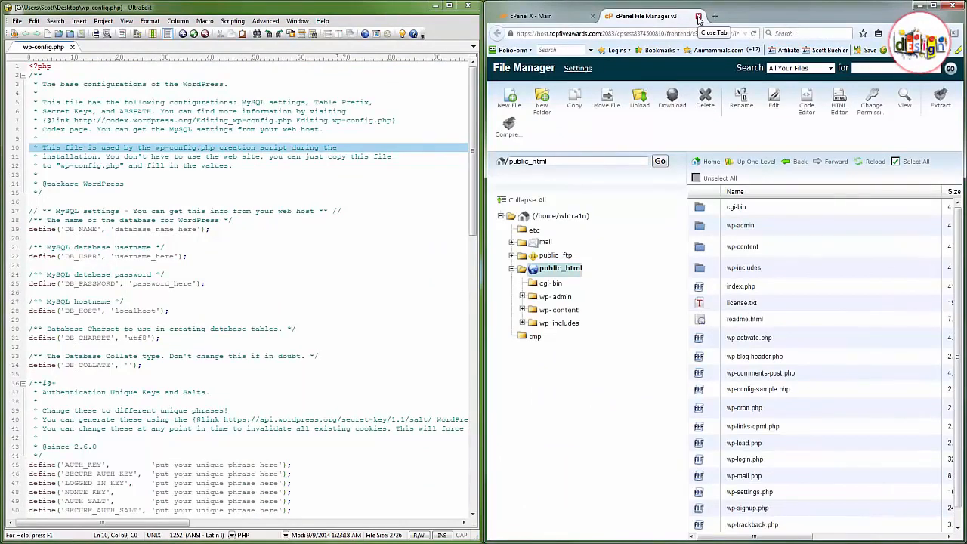
# Open MySQL Databases in cPanel and create a new database with the name w0rdpress after the account prefix.
pyautogui.click(544, 15)
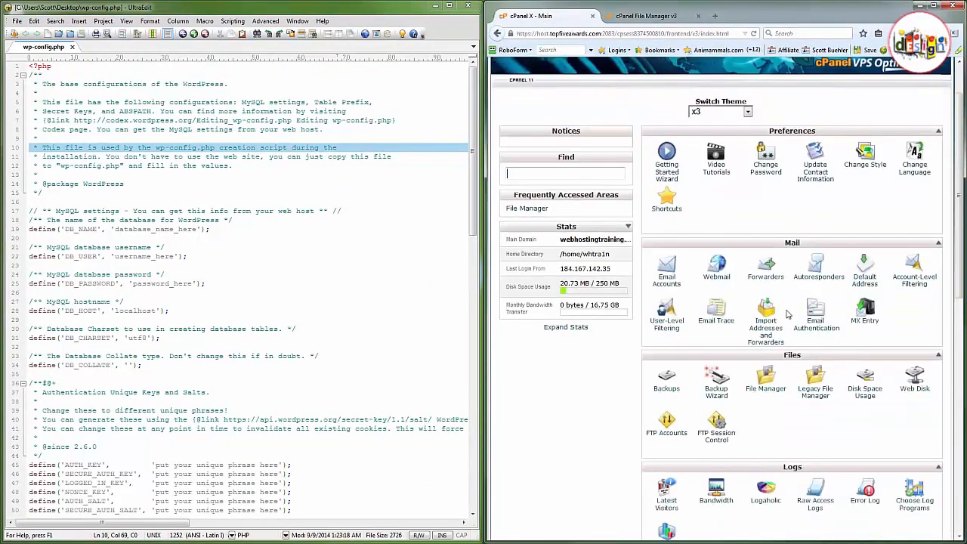
pyautogui.scroll(-5, 788, 314)
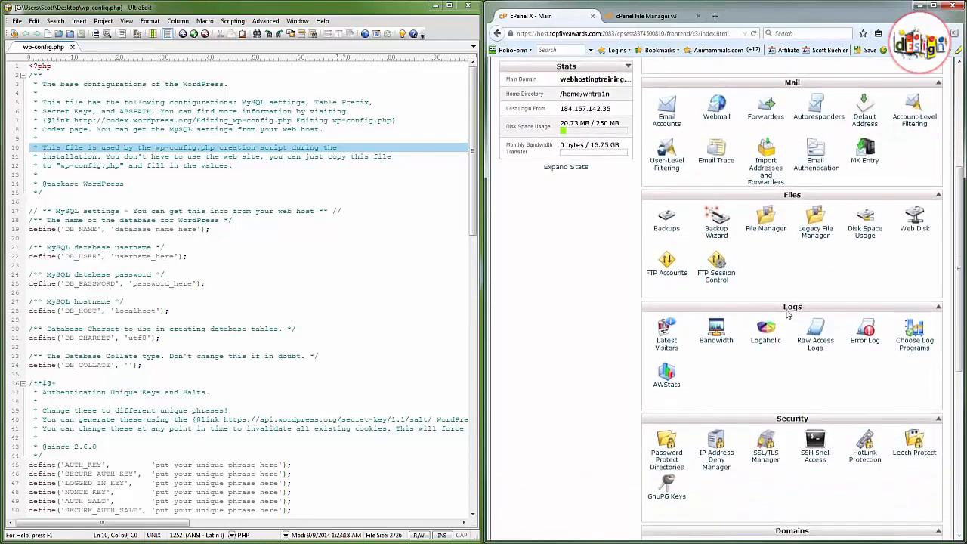
pyautogui.scroll(-1, 788, 315)
pyautogui.scroll(-3, 786, 314)
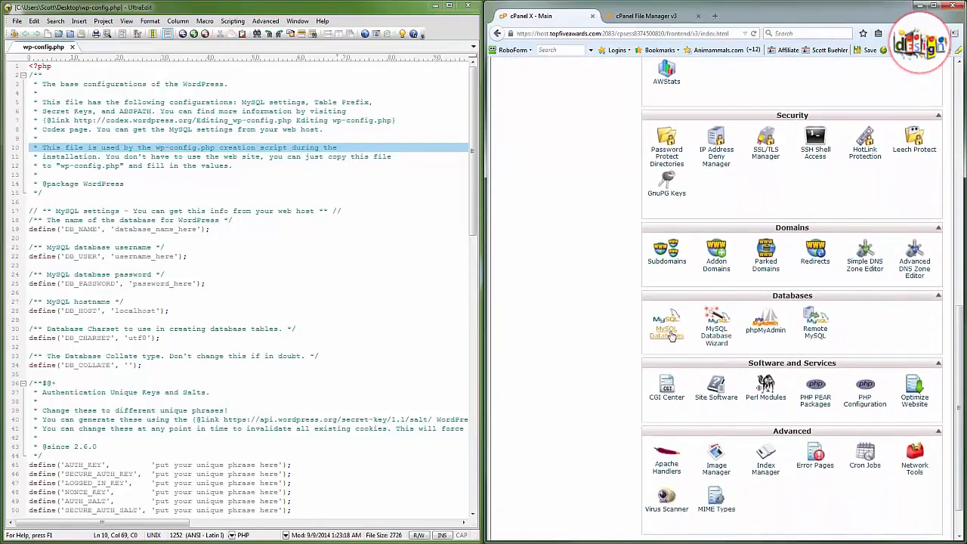
pyautogui.click(668, 333)
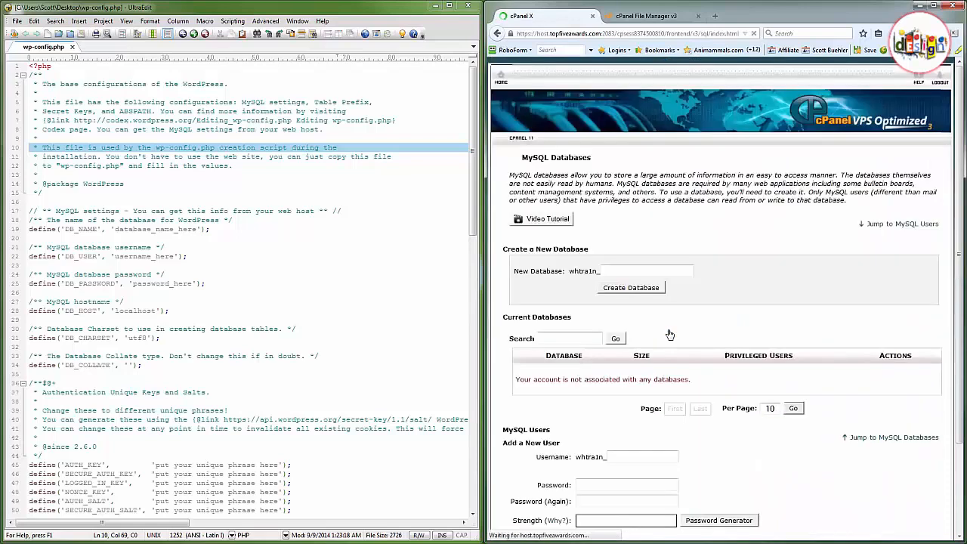
pyautogui.click(618, 271)
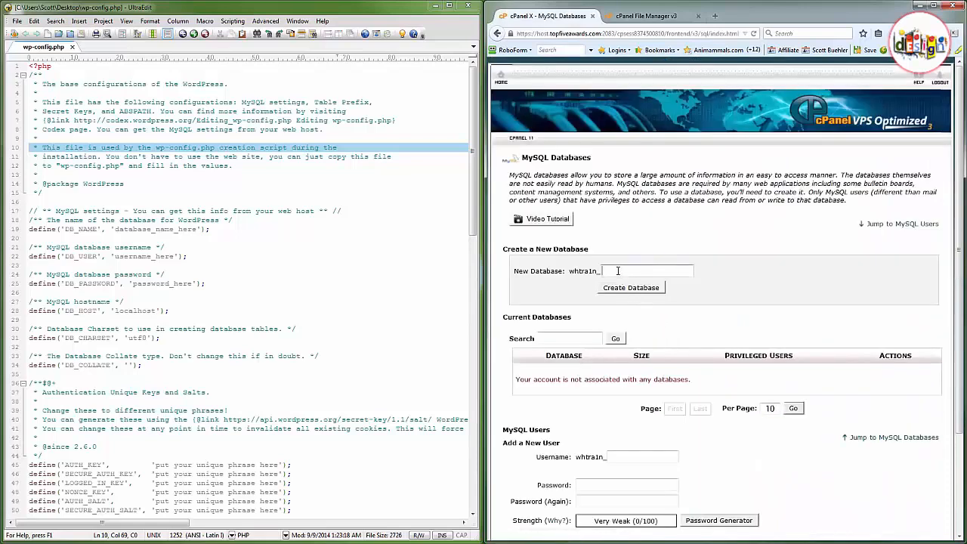
pyautogui.write('w0rdpress')
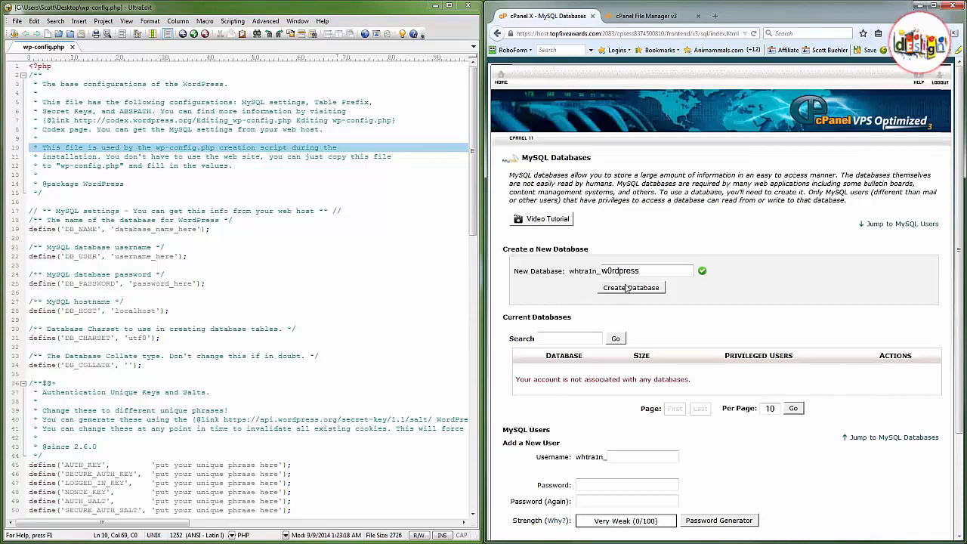
pyautogui.click(626, 288)
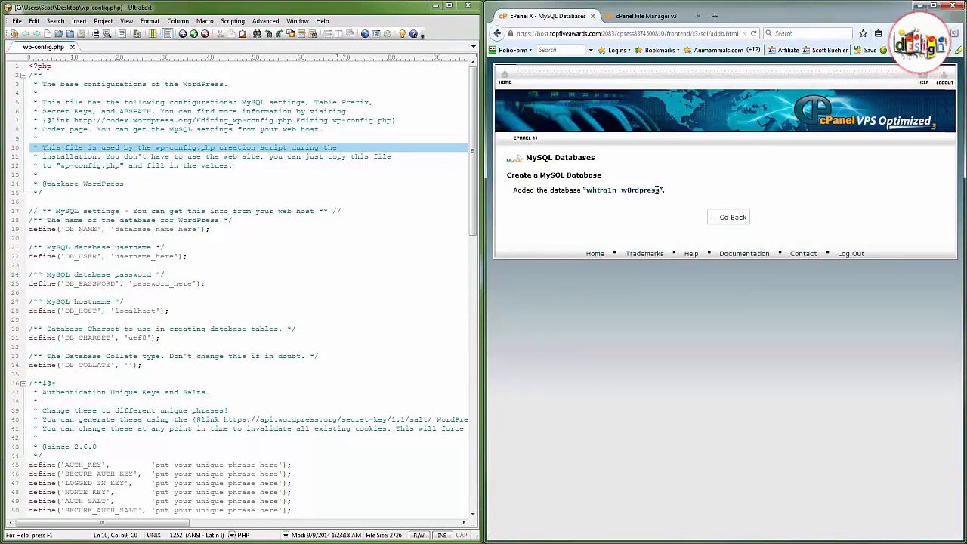
# Copy the new database's full name and set it as the DB_NAME value in wp-config.php, replacing database_name_here.
pyautogui.moveTo(657, 189); pyautogui.dragTo(592, 192)
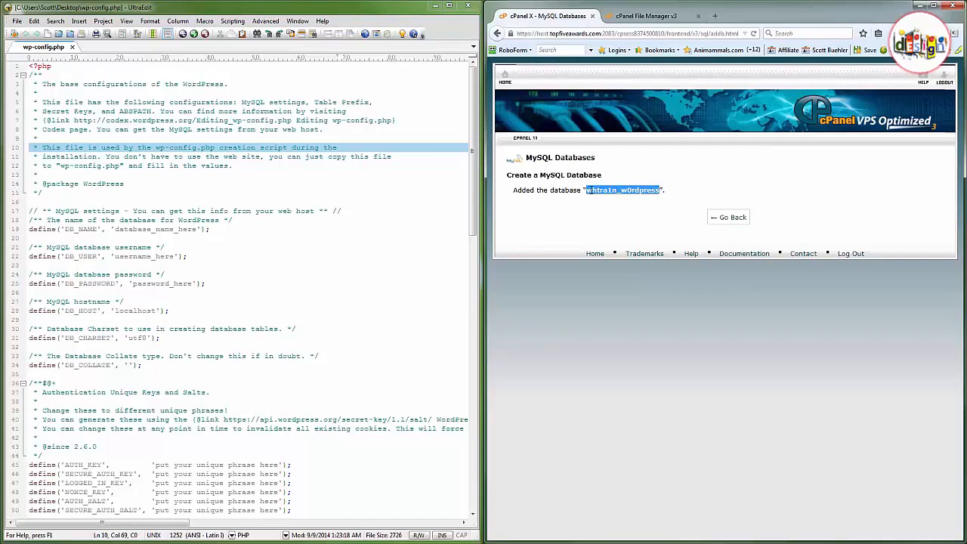
pyautogui.rightClick(589, 189)
pyautogui.click(614, 199)
pyautogui.moveTo(199, 229); pyautogui.dragTo(118, 233)
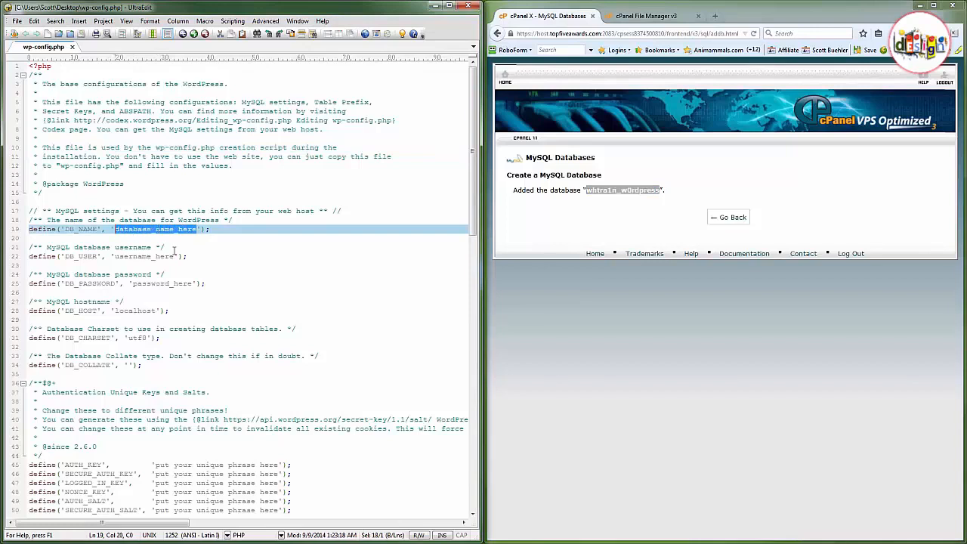
pyautogui.hotkey('ctrl', 'v')
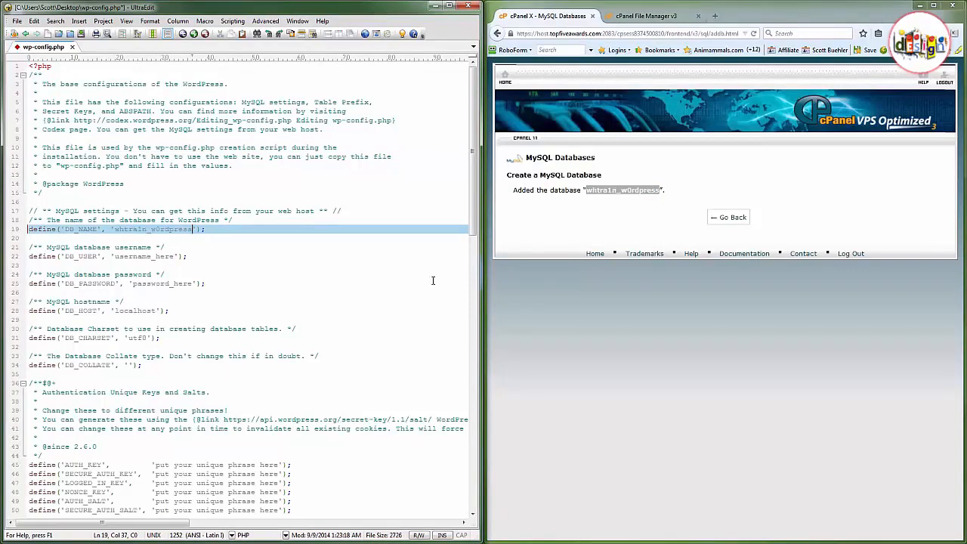
# Return to the MySQL Databases page and enter dem0 as the username for a new MySQL user.
pyautogui.click(721, 218)
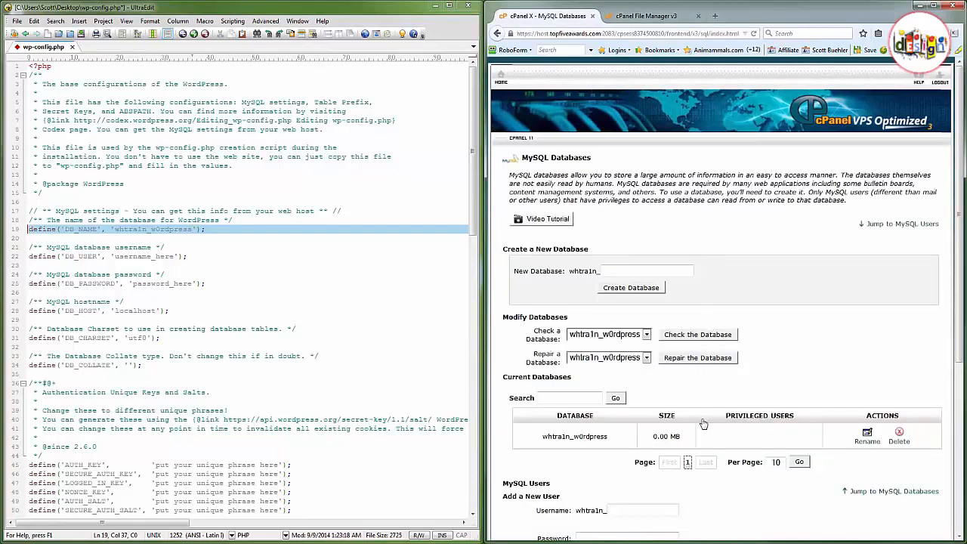
pyautogui.scroll(-3, 699, 420)
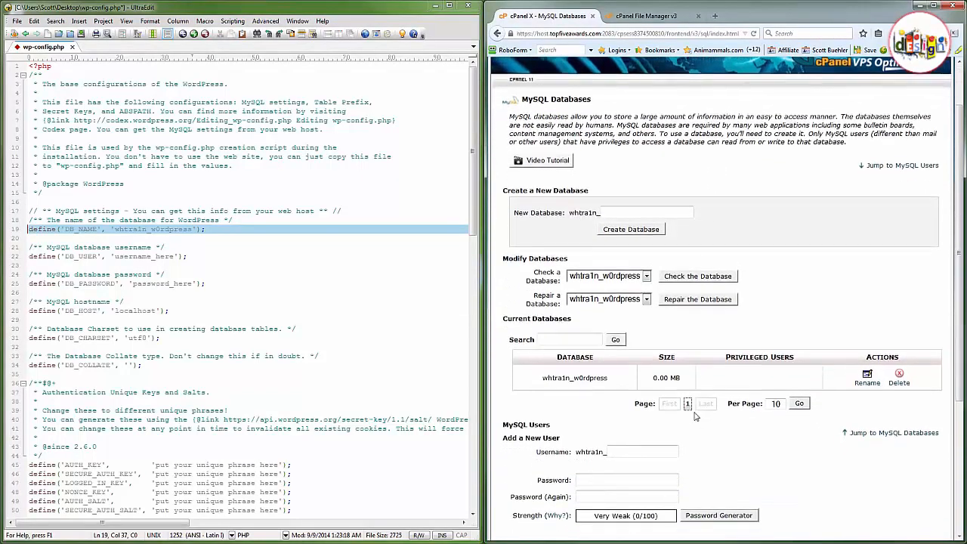
pyautogui.click(632, 393)
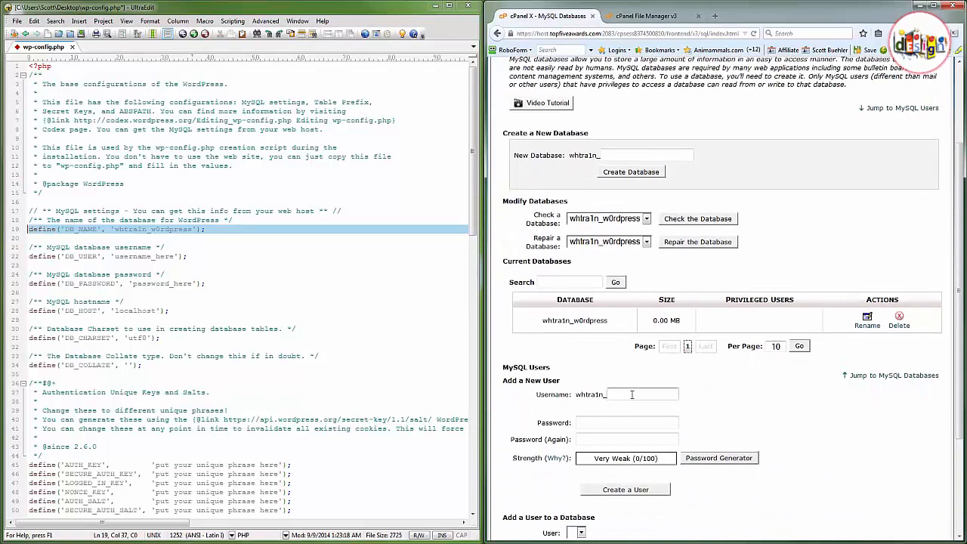
pyautogui.write('dem0')
pyautogui.click(613, 422)
# Generate a password with the Password Generator's length set to 16 and copy it.
pyautogui.click(705, 458)
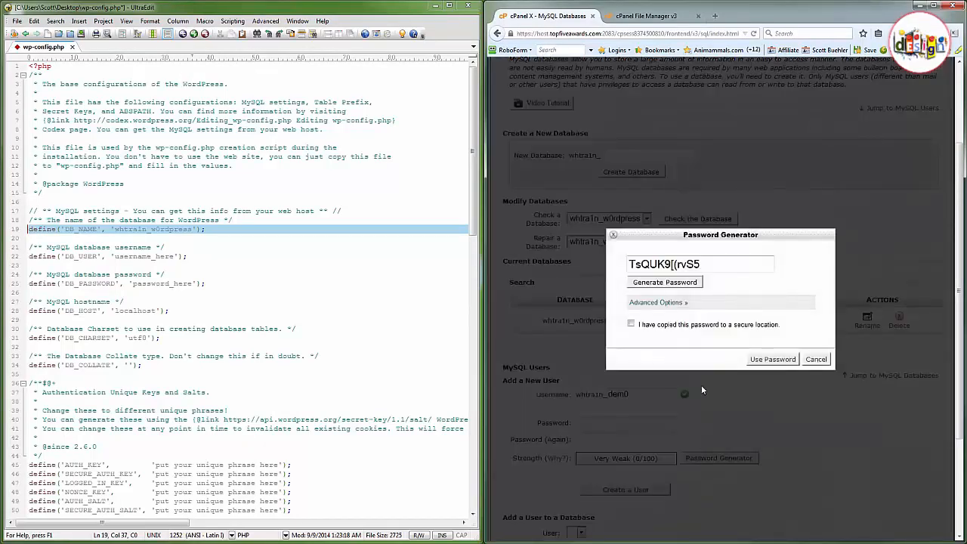
pyautogui.click(668, 302)
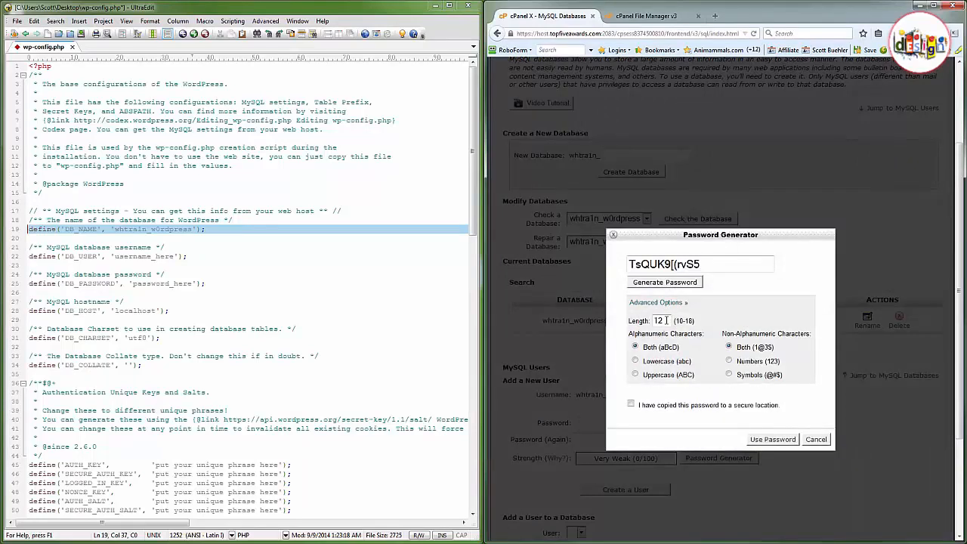
pyautogui.moveTo(666, 320); pyautogui.dragTo(650, 321)
pyautogui.write('16')
pyautogui.click(678, 285)
pyautogui.click(679, 286)
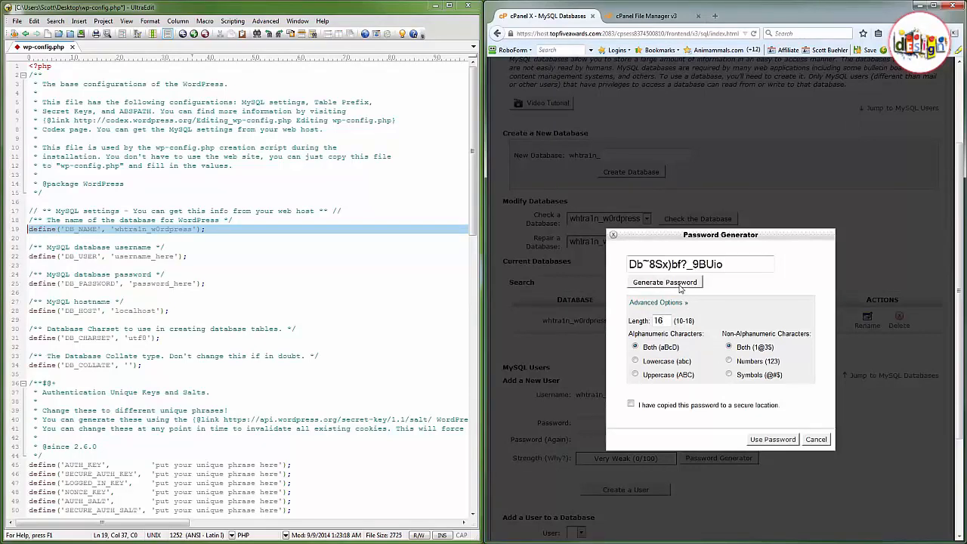
pyautogui.moveTo(725, 264); pyautogui.dragTo(630, 263)
pyautogui.rightClick(638, 264)
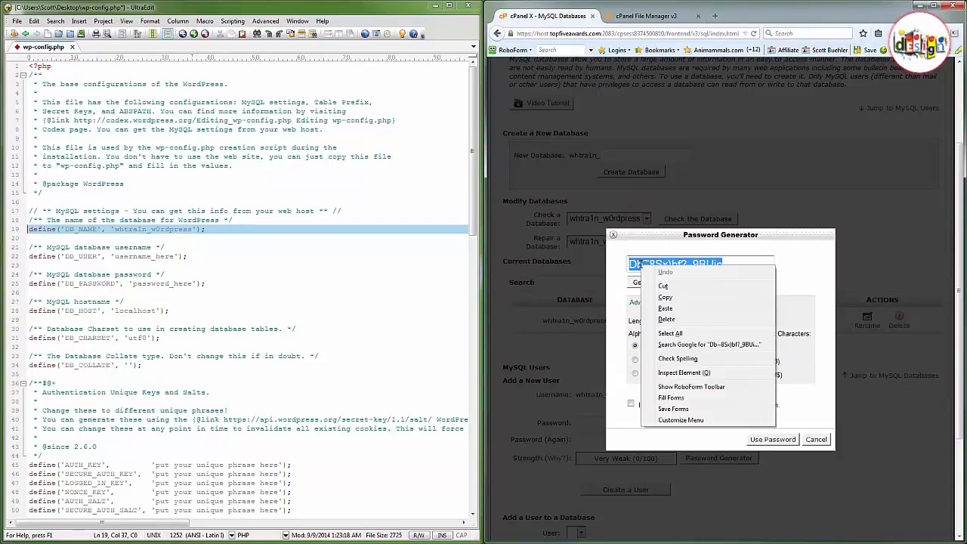
pyautogui.click(672, 297)
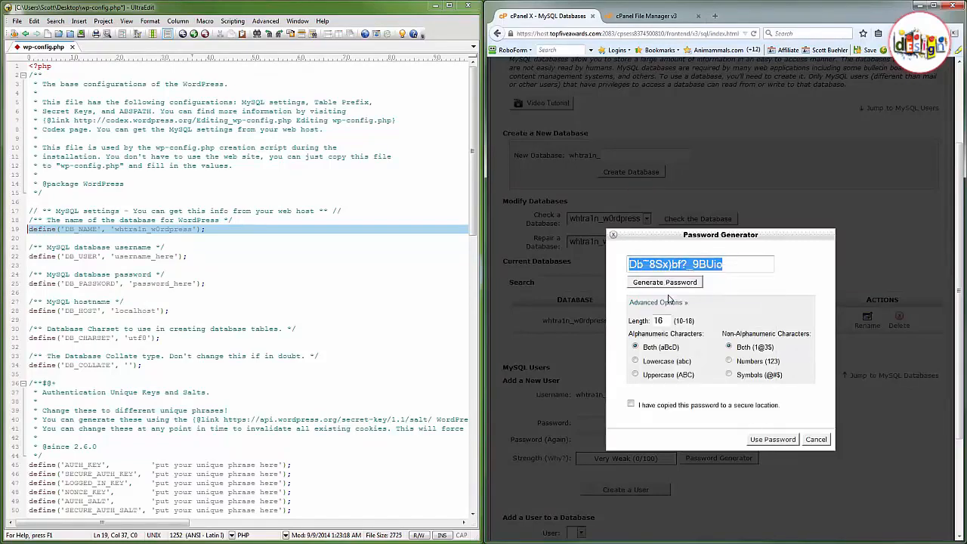
# Close the Password Generator and paste the copied password into both password fields of the new MySQL user.
pyautogui.click(814, 439)
pyautogui.click(625, 428)
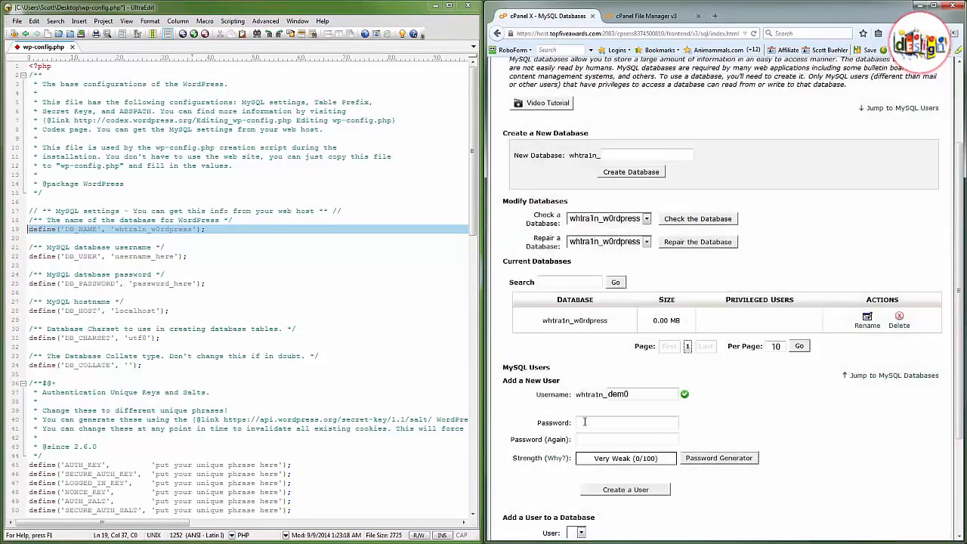
pyautogui.hotkey('ctrl', 'v')
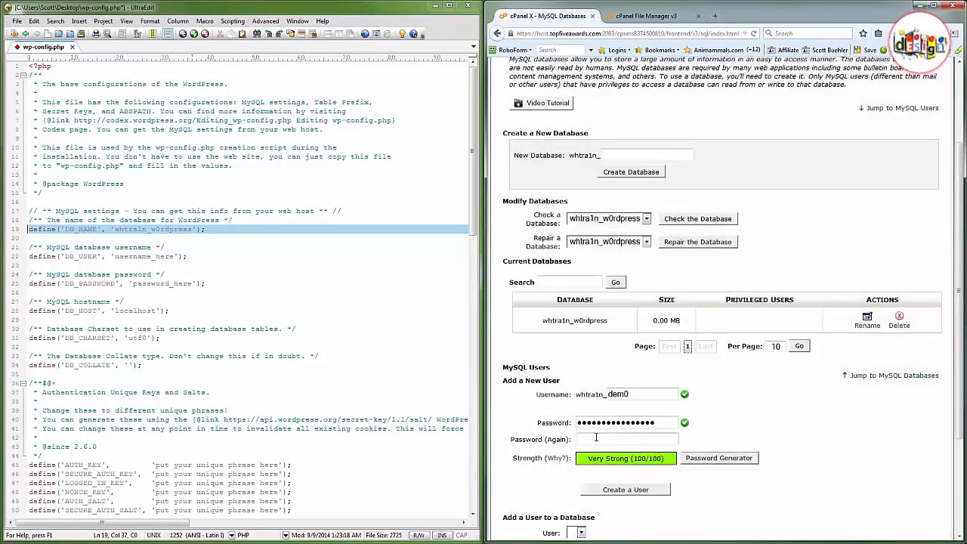
pyautogui.click(596, 438)
pyautogui.hotkey('ctrl', 'v')
# In wp-config.php, set DB_PASSWORD to the generated password and DB_USER to the account-prefixed dem0 username, and save the file.
pyautogui.moveTo(134, 283); pyautogui.dragTo(191, 283)
pyautogui.hotkey('ctrl', 'v')
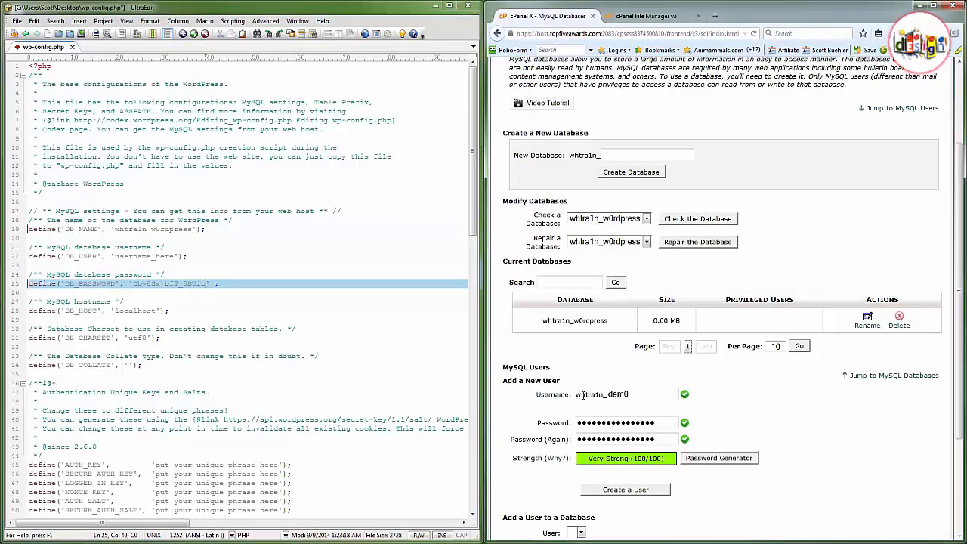
pyautogui.moveTo(577, 394); pyautogui.dragTo(605, 395)
pyautogui.moveTo(114, 256); pyautogui.dragTo(173, 257)
pyautogui.hotkey('ctrl', 'v')
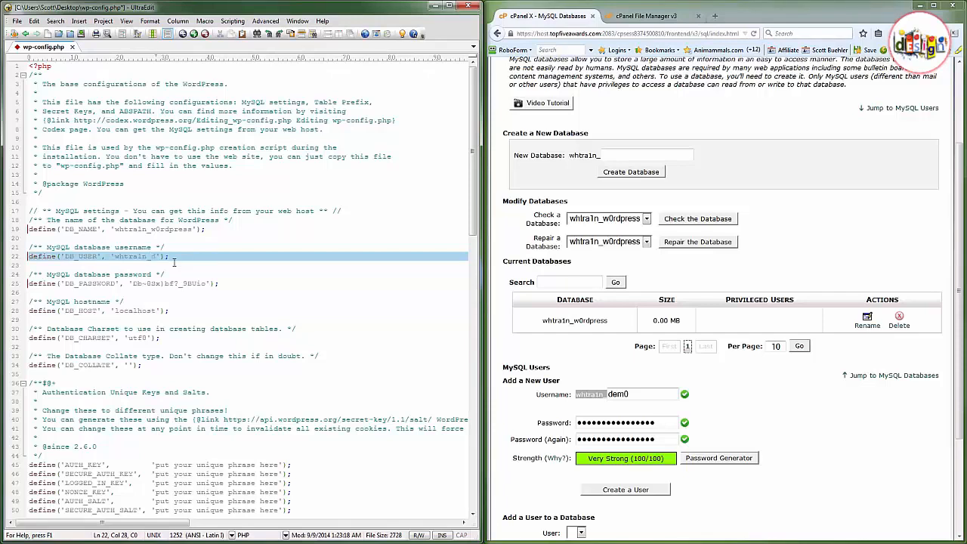
pyautogui.write('dem0')
pyautogui.hotkey('ctrl', 's')
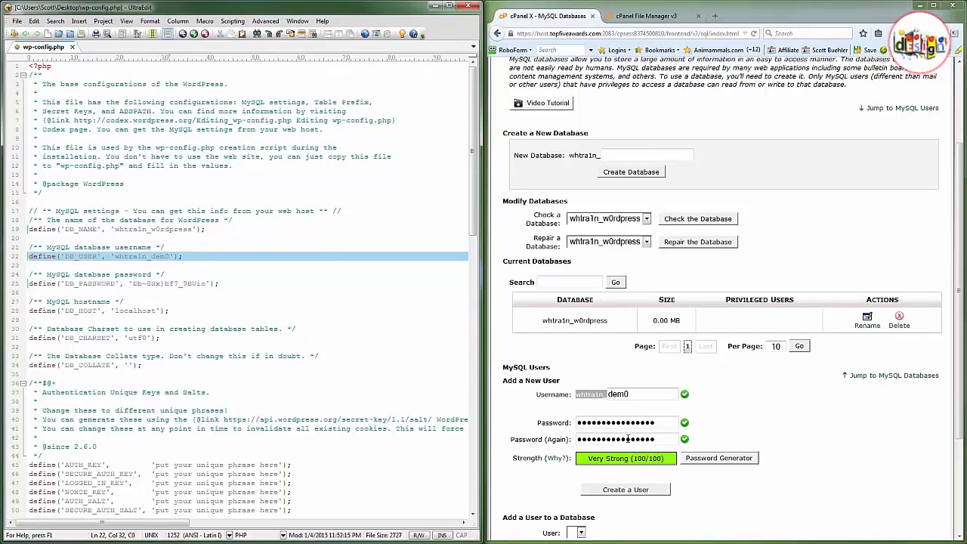
# Create the dem0 MySQL user and return to the MySQL Databases page.
pyautogui.click(628, 490)
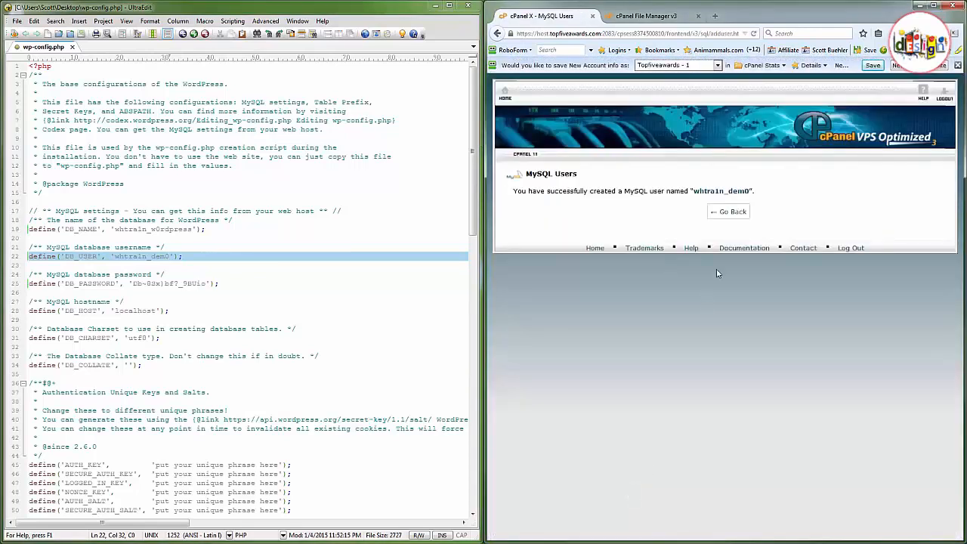
pyautogui.click(728, 212)
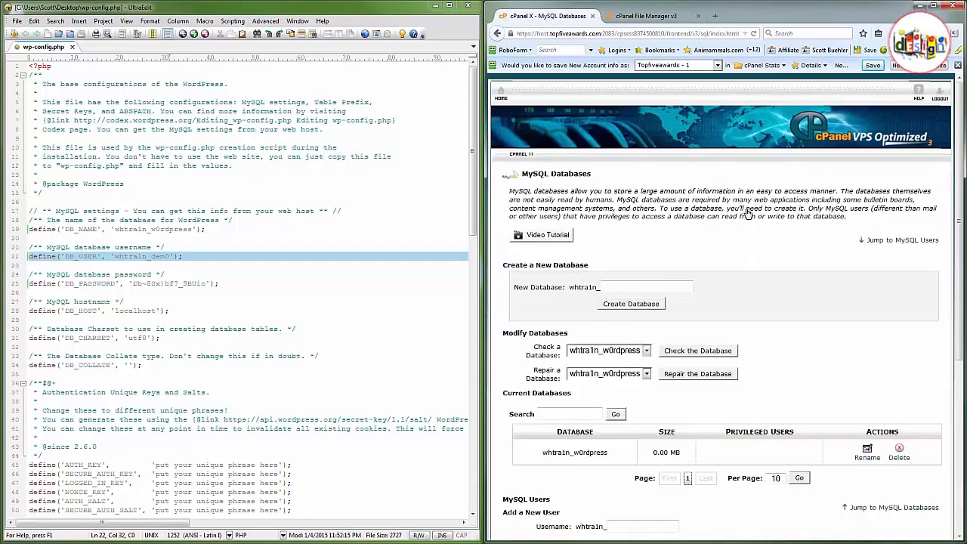
# Add the dem0 user to the w0rdpress database with ALL PRIVILEGES and return to the MySQL Databases page.
pyautogui.scroll(-3, 759, 374)
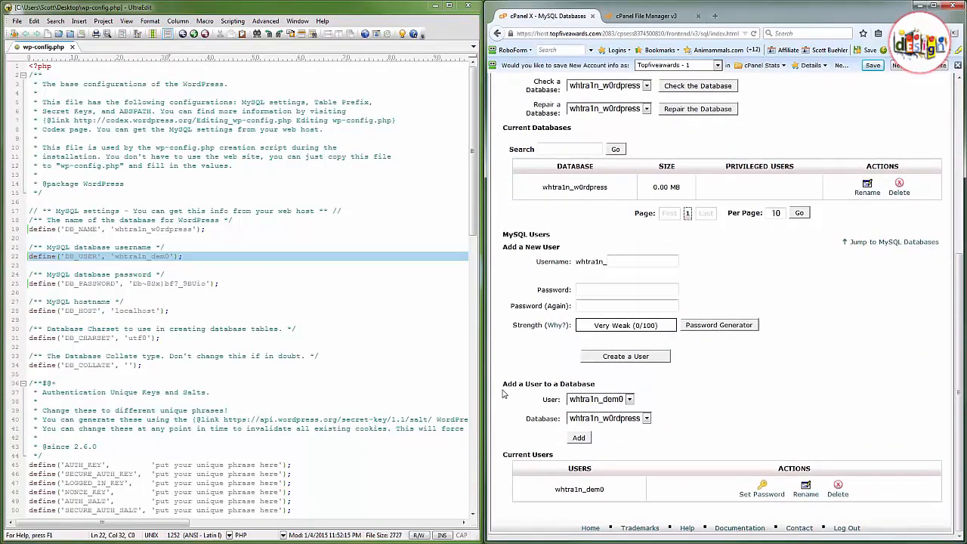
pyautogui.moveTo(502, 384); pyautogui.dragTo(595, 384)
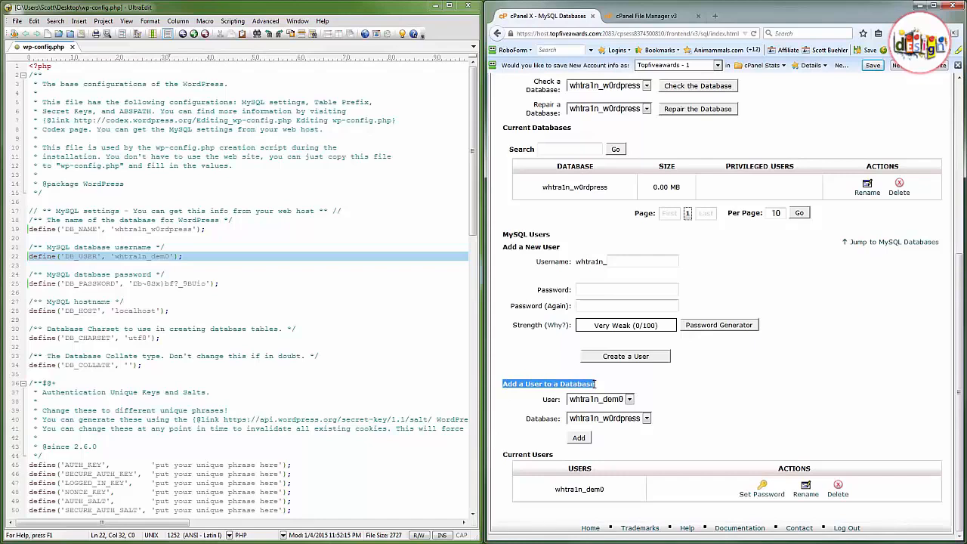
pyautogui.click(638, 388)
pyautogui.click(579, 438)
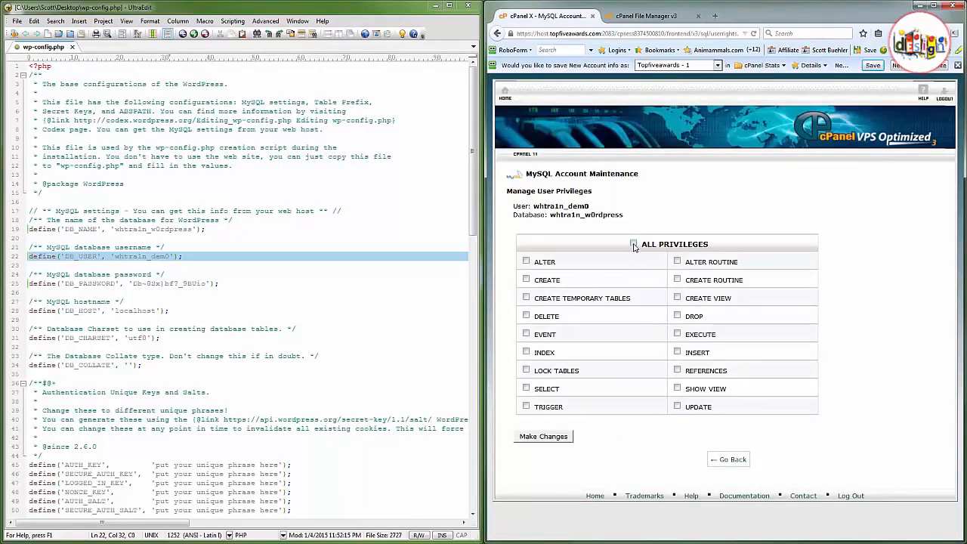
pyautogui.click(538, 438)
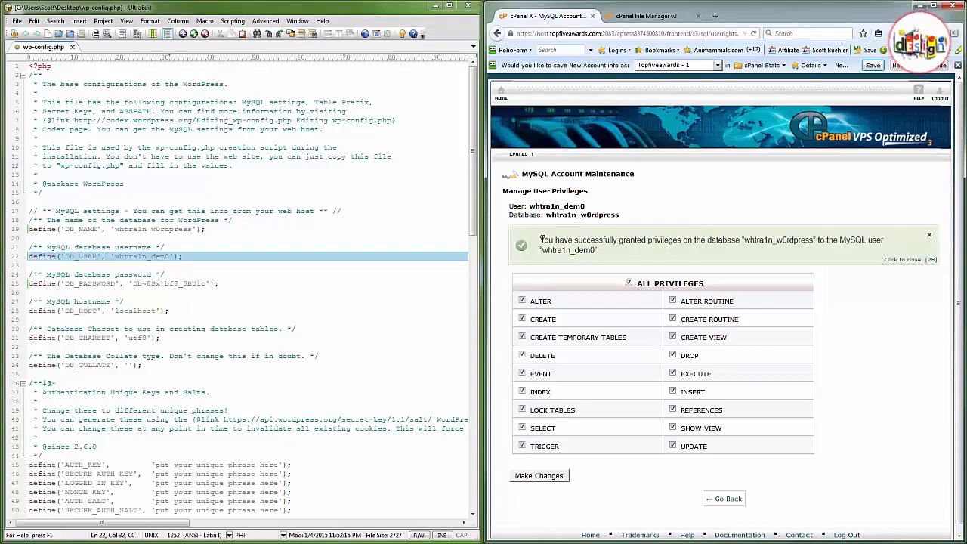
pyautogui.moveTo(542, 240); pyautogui.dragTo(604, 254)
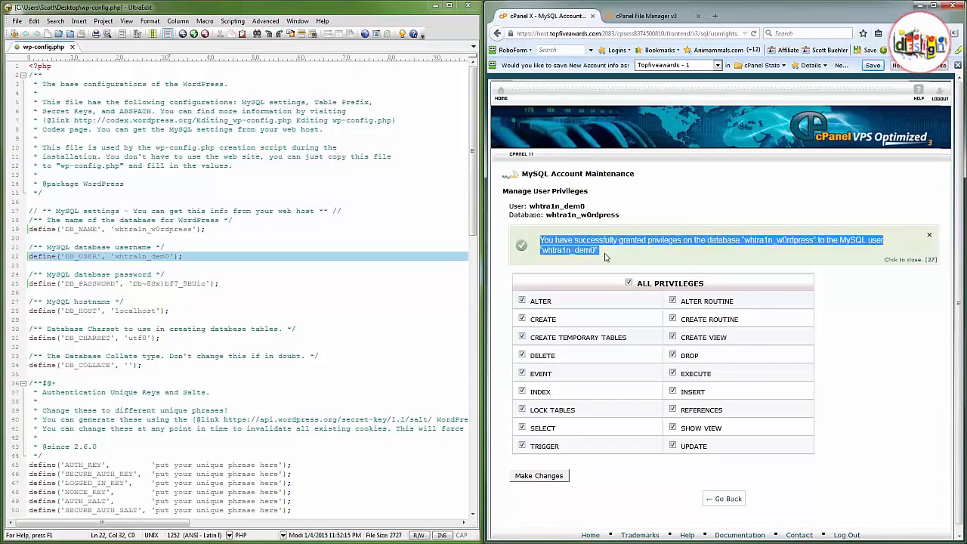
pyautogui.click(717, 500)
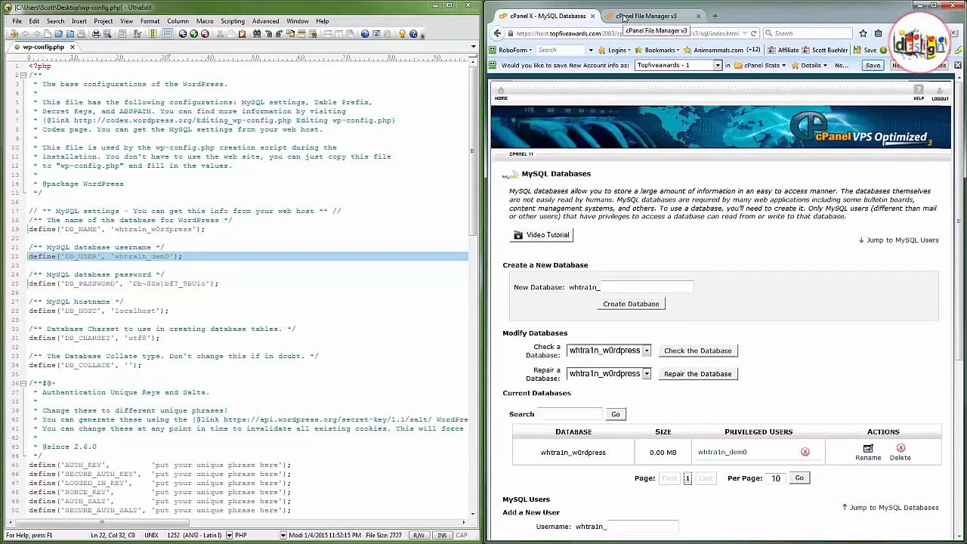
# Switch to the File Manager and delete wp-config-sample.php from public_html.
pyautogui.click(625, 17)
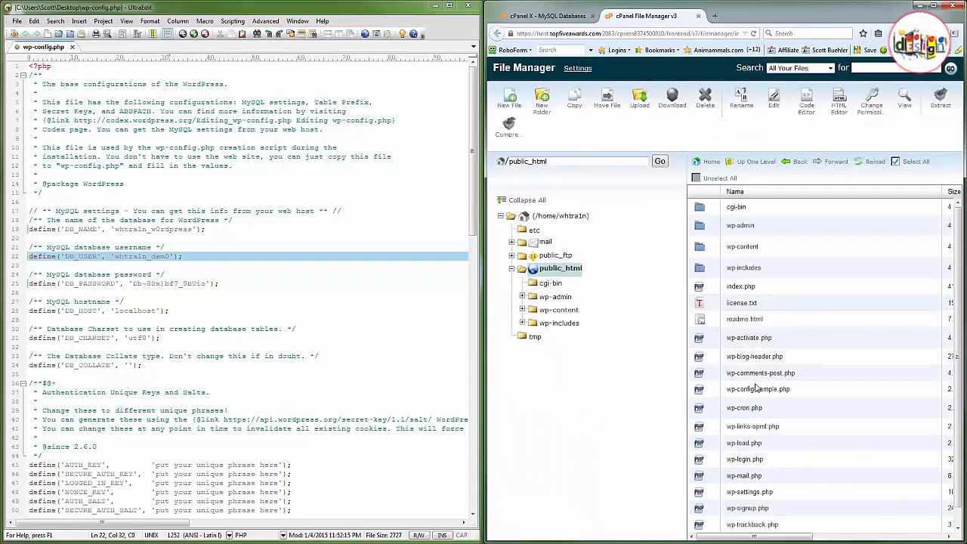
pyautogui.click(795, 391)
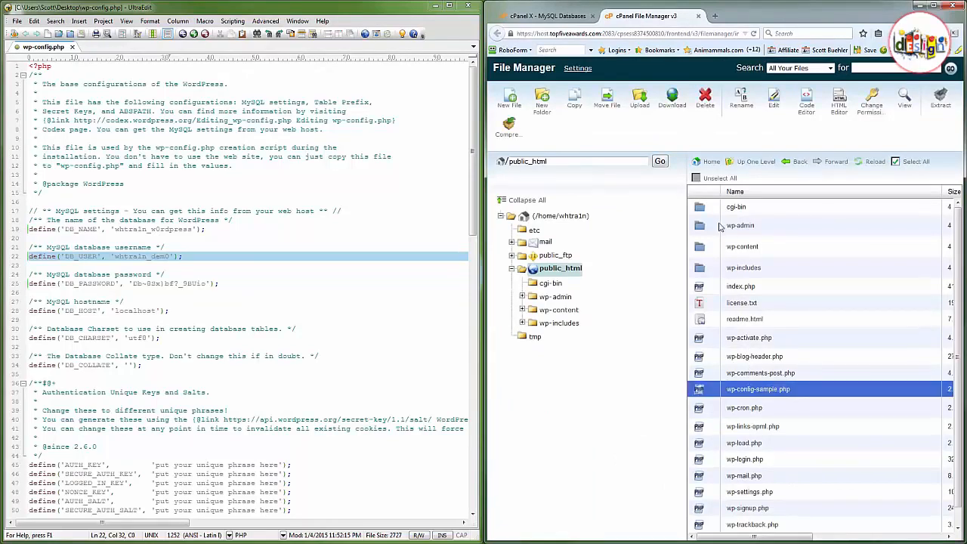
pyautogui.click(704, 102)
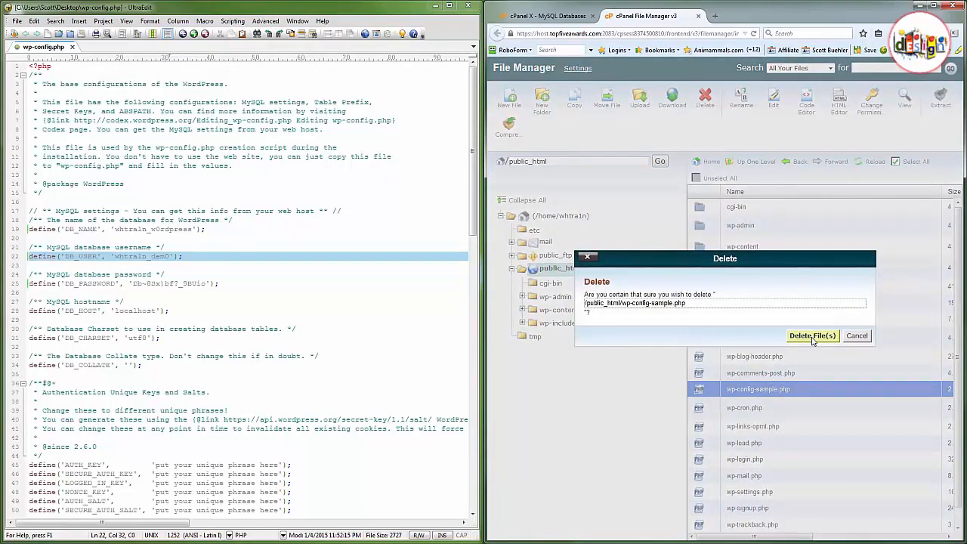
pyautogui.click(812, 336)
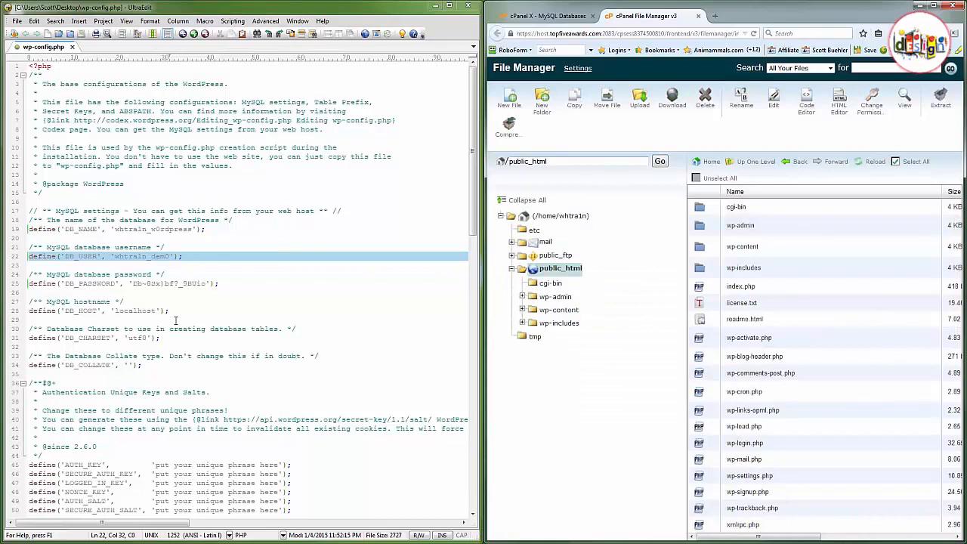
pyautogui.click(205, 428)
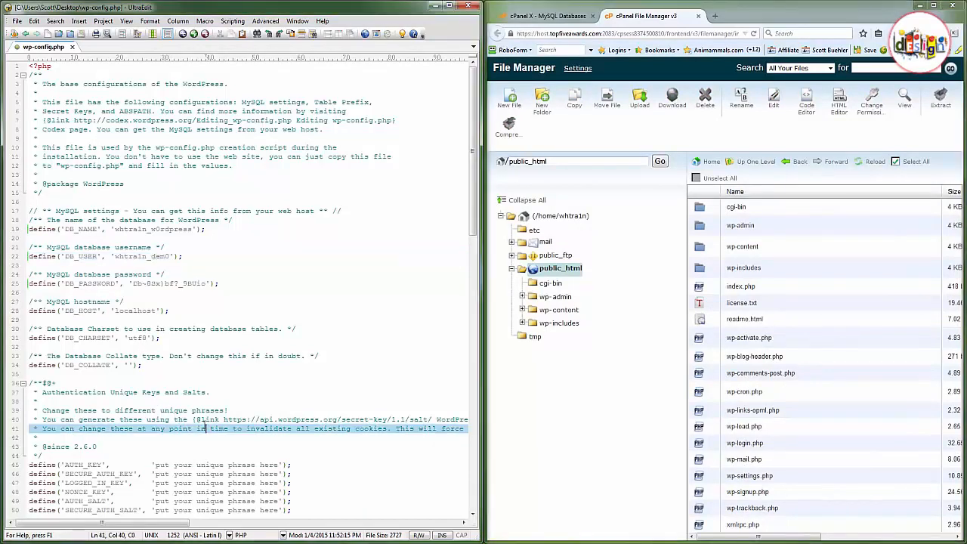
pyautogui.moveTo(224, 420); pyautogui.dragTo(424, 420)
pyautogui.hotkey('ctrl', 'c')
pyautogui.rightClick(424, 421)
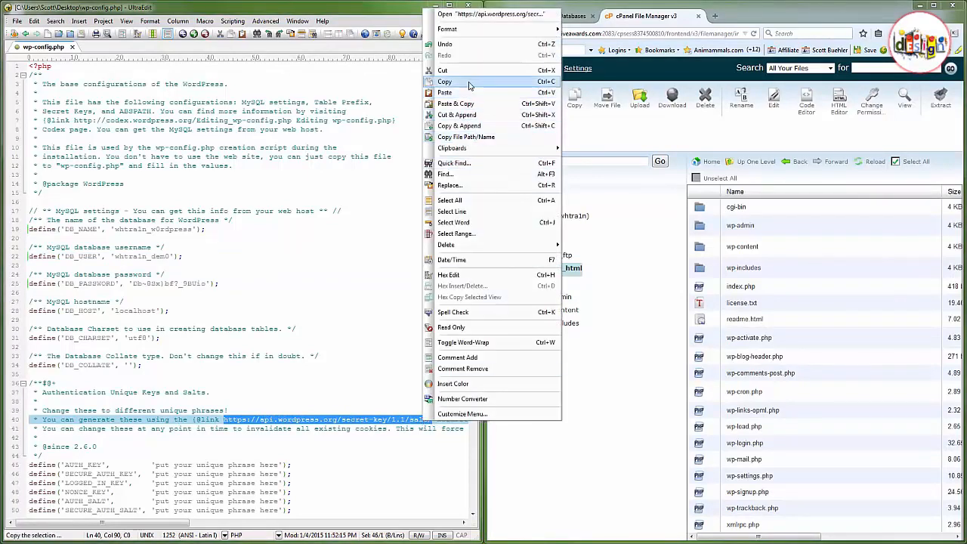
pyautogui.click(446, 81)
pyautogui.click(718, 13)
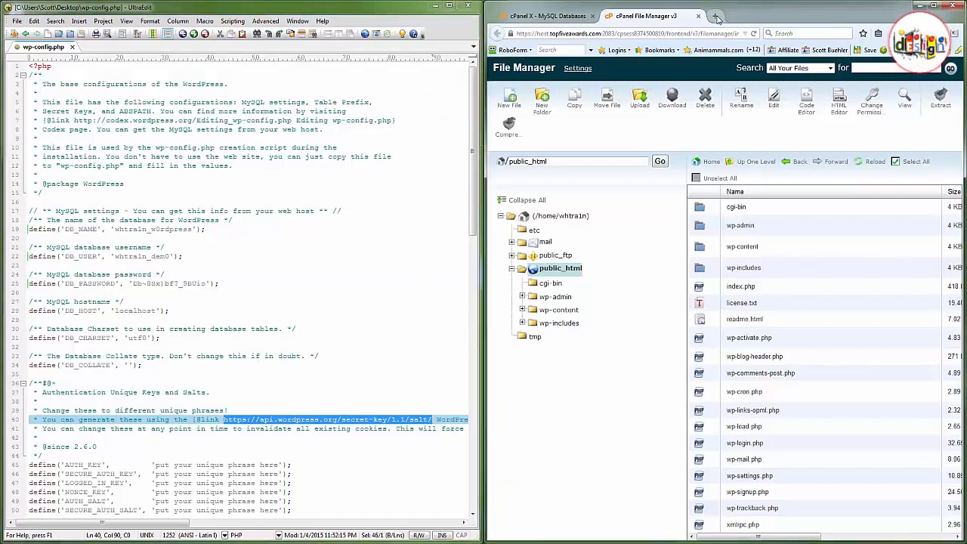
pyautogui.hotkey('ctrl', 'v')
pyautogui.press('Return')
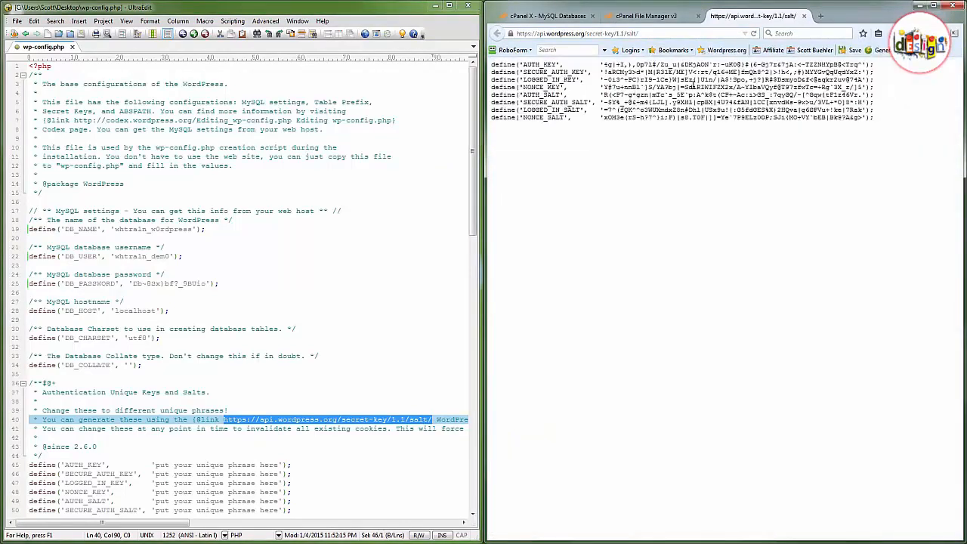
# Copy all the generated authentication keys and salts and paste them over the placeholder lines AUTH_KEY through NONCE_SALT in wp-config.php.
pyautogui.moveTo(874, 118); pyautogui.dragTo(492, 65)
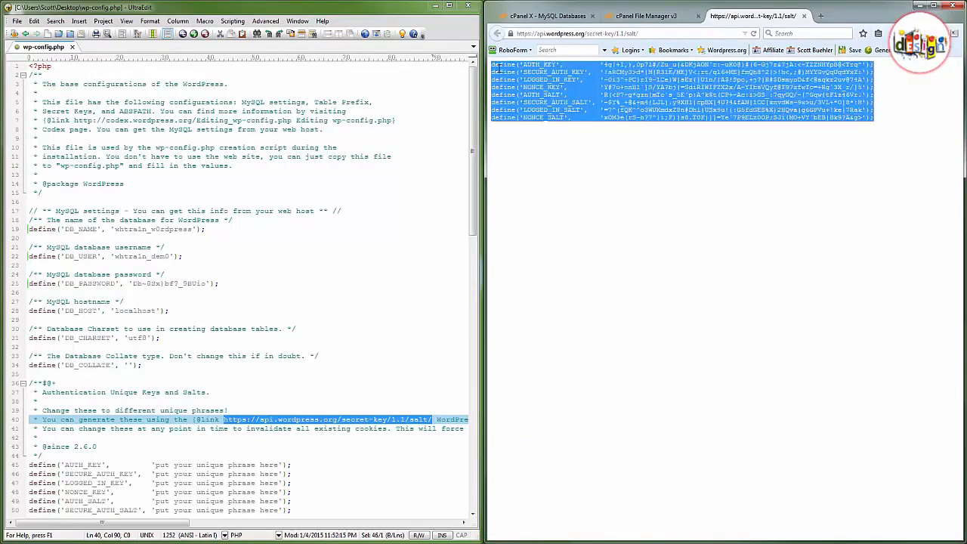
pyautogui.rightClick(499, 68)
pyautogui.click(520, 80)
pyautogui.click(211, 463)
pyautogui.scroll(-3, 279, 443)
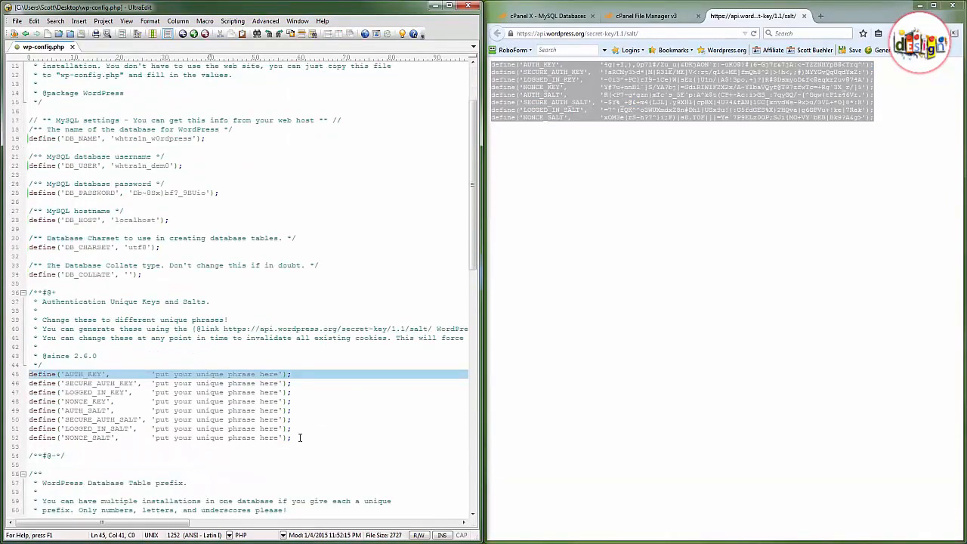
pyautogui.moveTo(300, 437); pyautogui.dragTo(26, 375)
pyautogui.hotkey('ctrl', 'v')
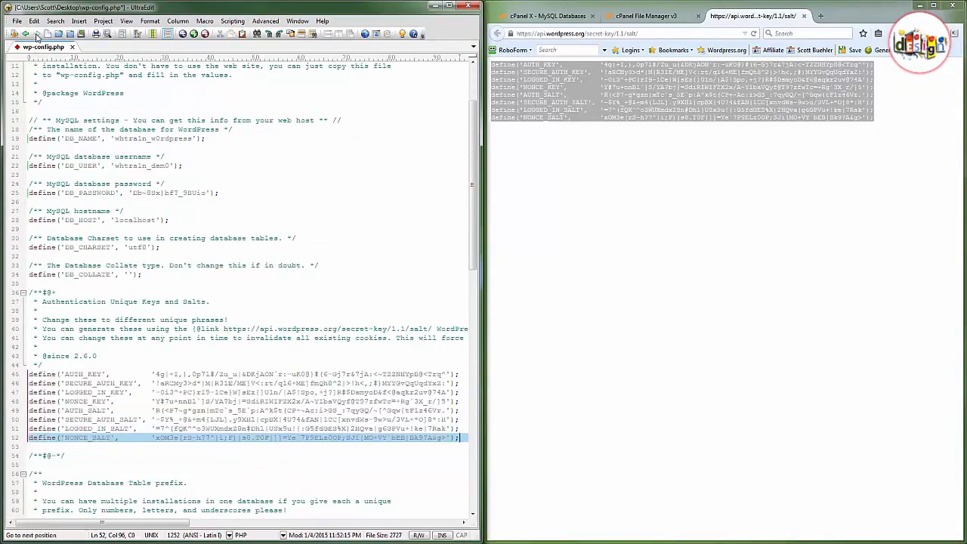
# Save wp-config.php and close the text editor.
pyautogui.click(16, 20)
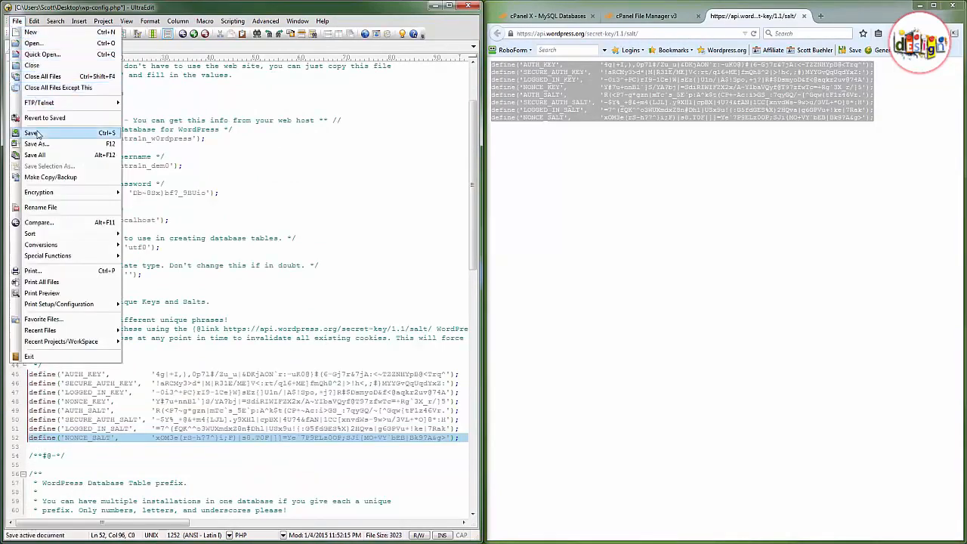
pyautogui.click(31, 133)
pyautogui.click(144, 301)
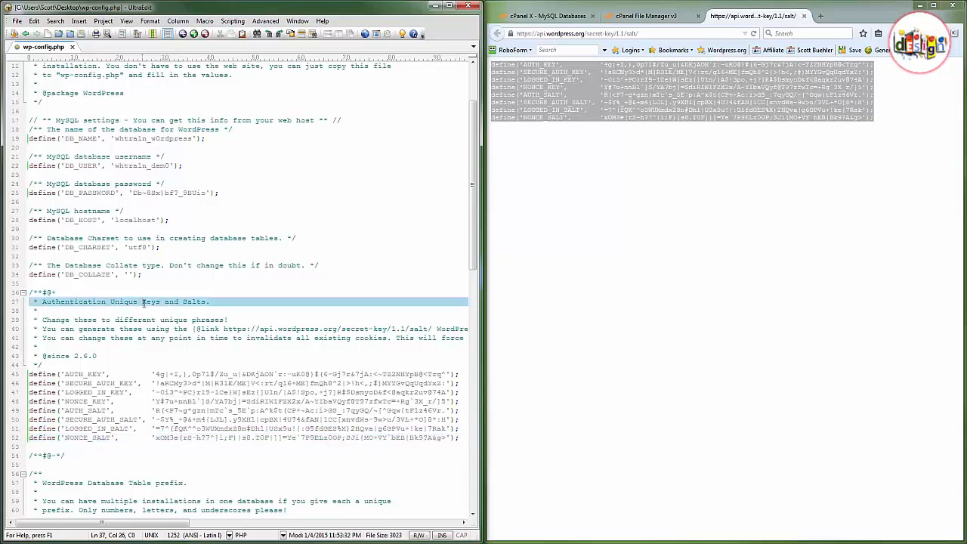
pyautogui.scroll(4, 144, 303)
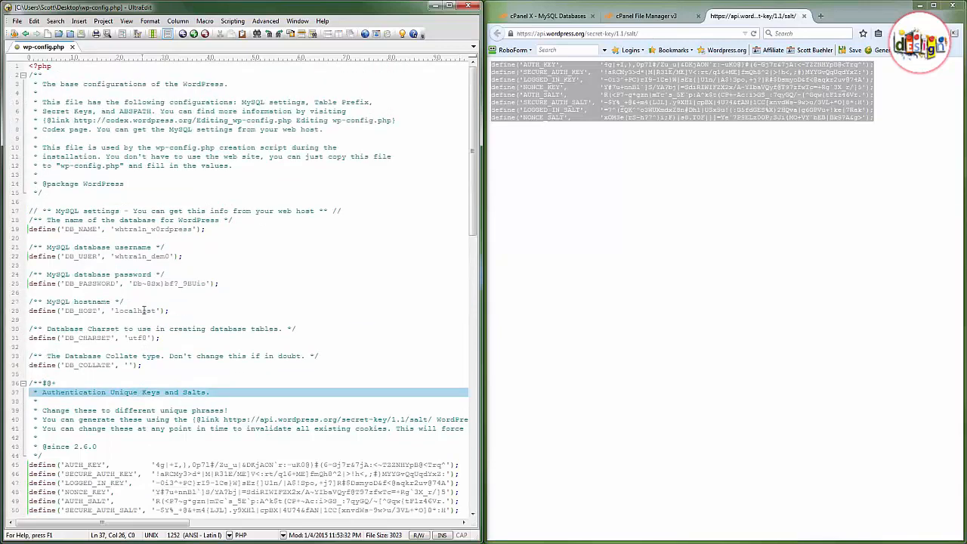
pyautogui.click(469, 6)
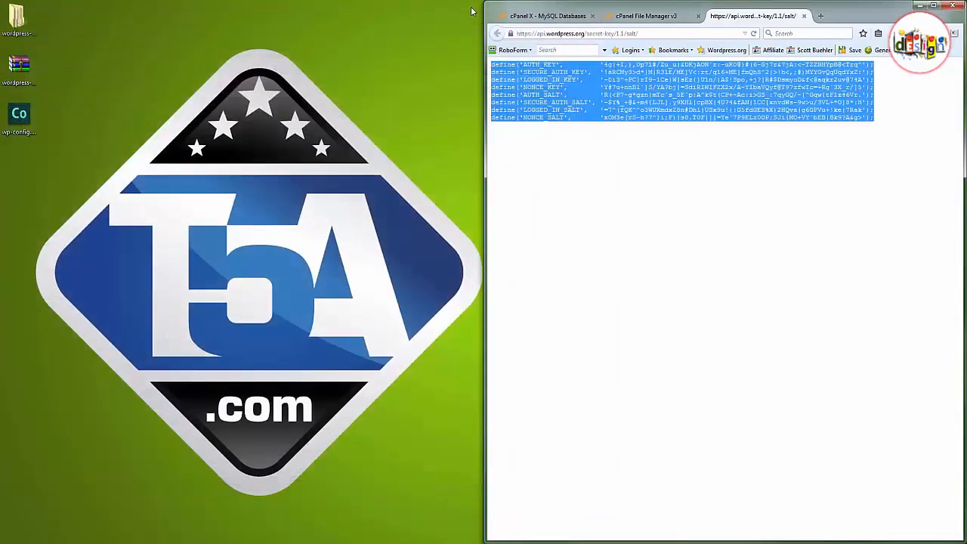
# Widen the browser window across most of the desktop and close the secret-key page to return to the File Manager.
pyautogui.click(635, 144)
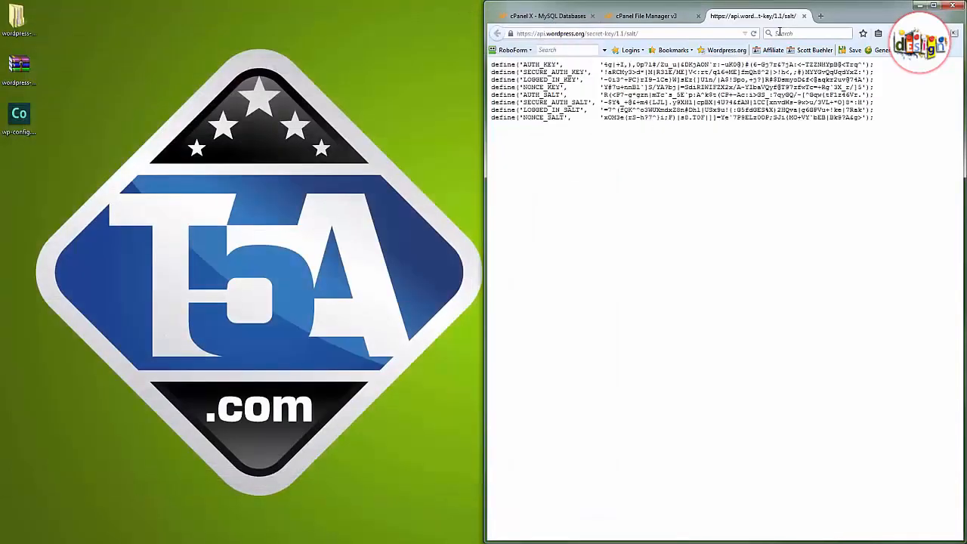
pyautogui.click(482, 36)
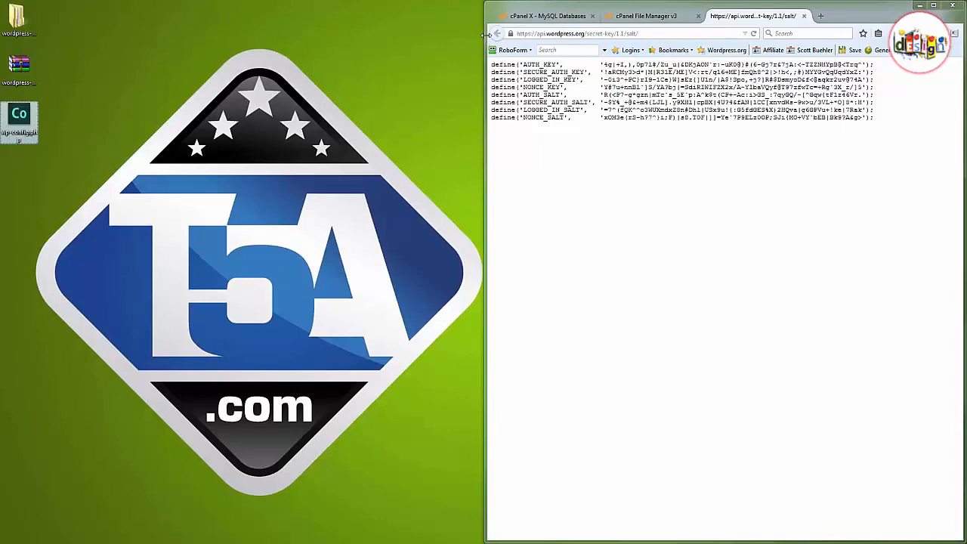
pyautogui.moveTo(490, 36); pyautogui.dragTo(61, 27)
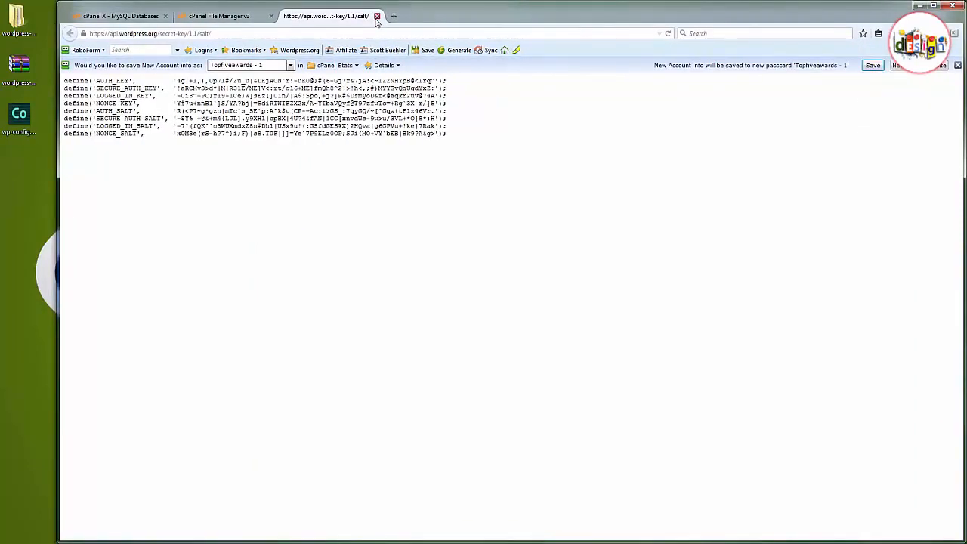
pyautogui.click(376, 16)
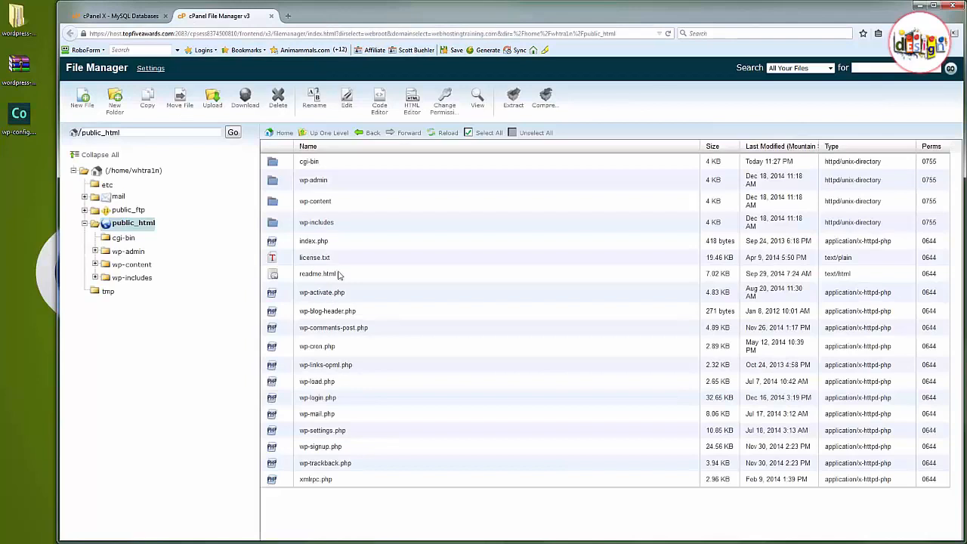
# Upload wp-config.php from the Desktop to public_html.
pyautogui.click(212, 100)
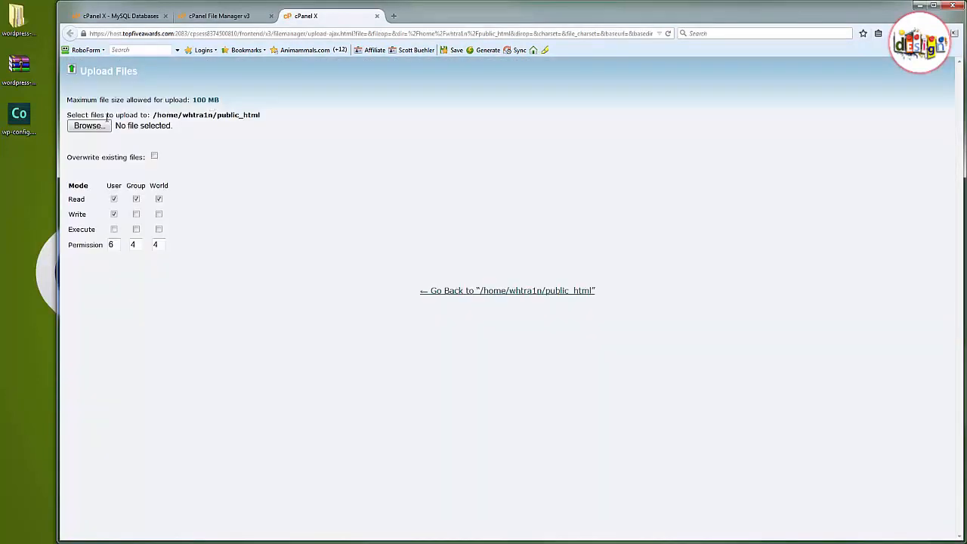
pyautogui.click(90, 126)
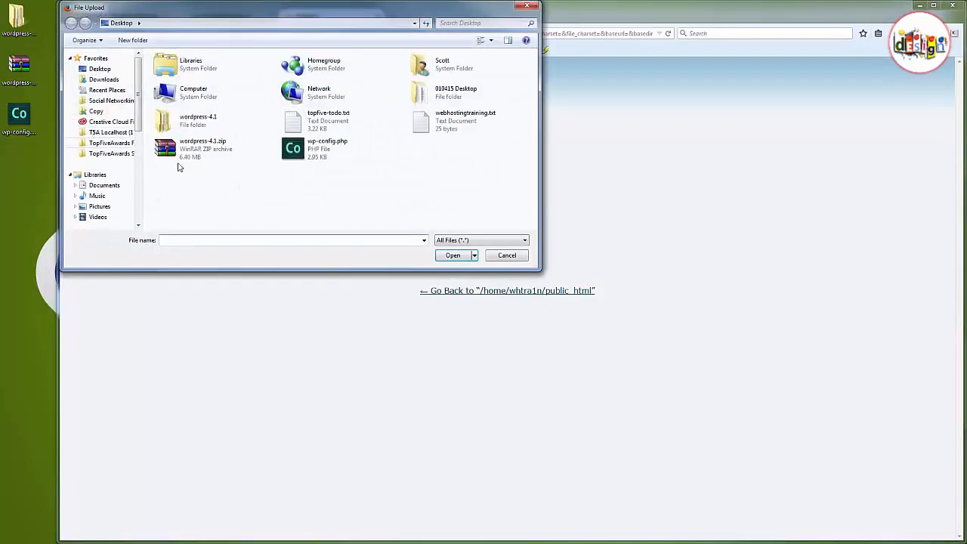
pyautogui.click(306, 152)
pyautogui.click(454, 255)
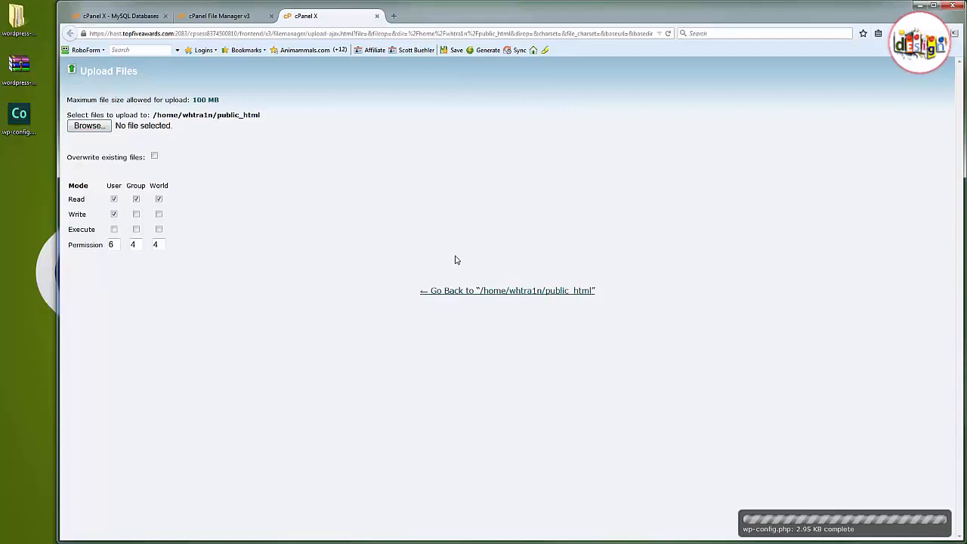
# Close the finished upload page and reload the public_html file listing.
pyautogui.click(377, 16)
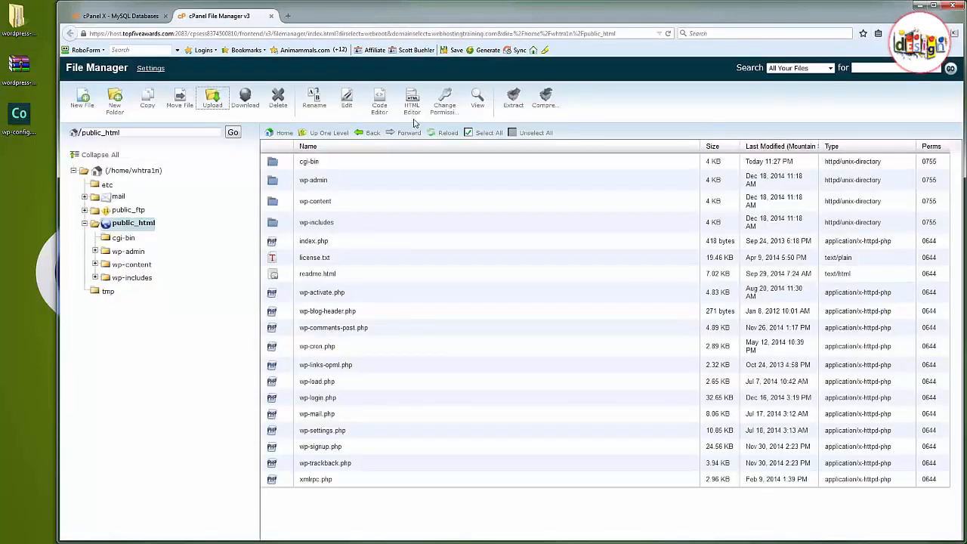
pyautogui.click(442, 133)
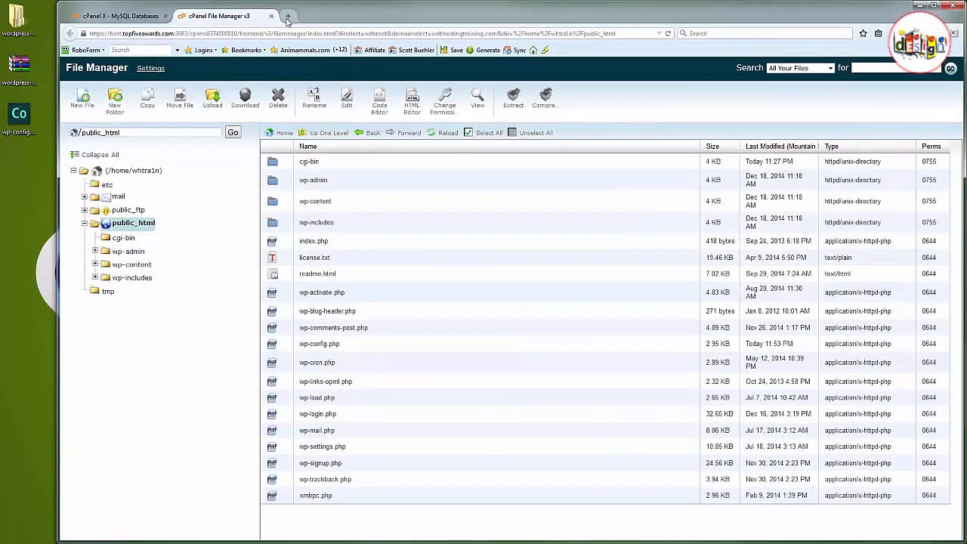
# Open webhostingtraining.com/wp-admin/install.php in a new browser tab and continue the WordPress installation in English (United States).
pyautogui.click(287, 16)
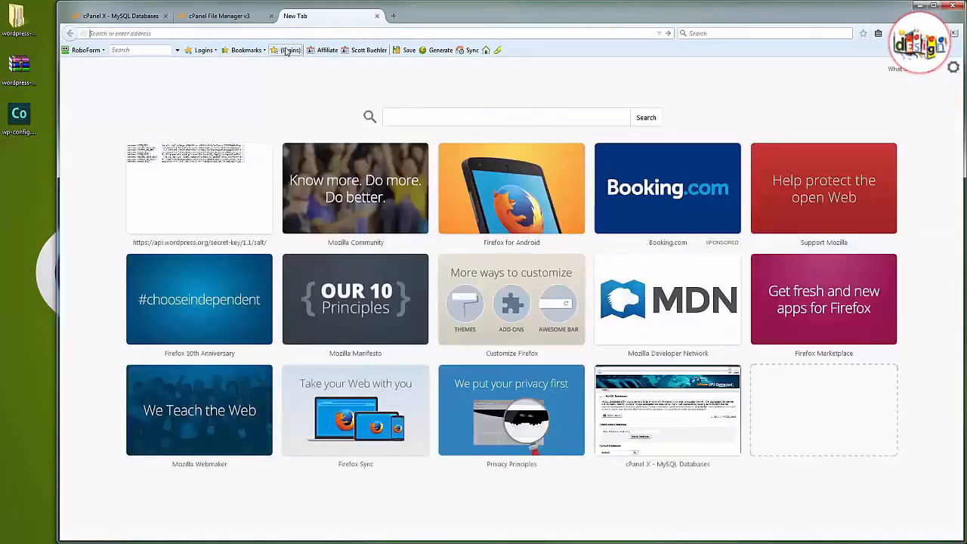
pyautogui.write('webhosting')
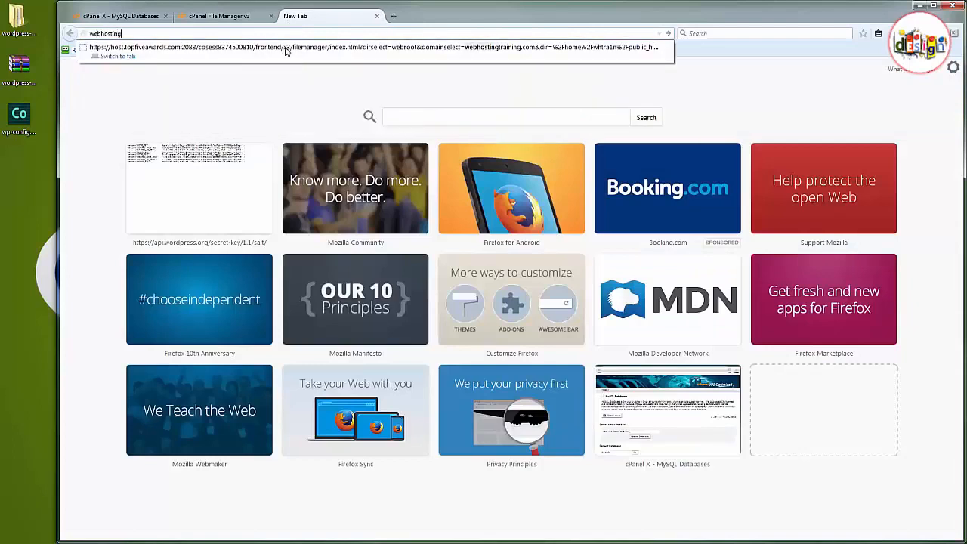
pyautogui.write('training.com/wp-admin/install.php')
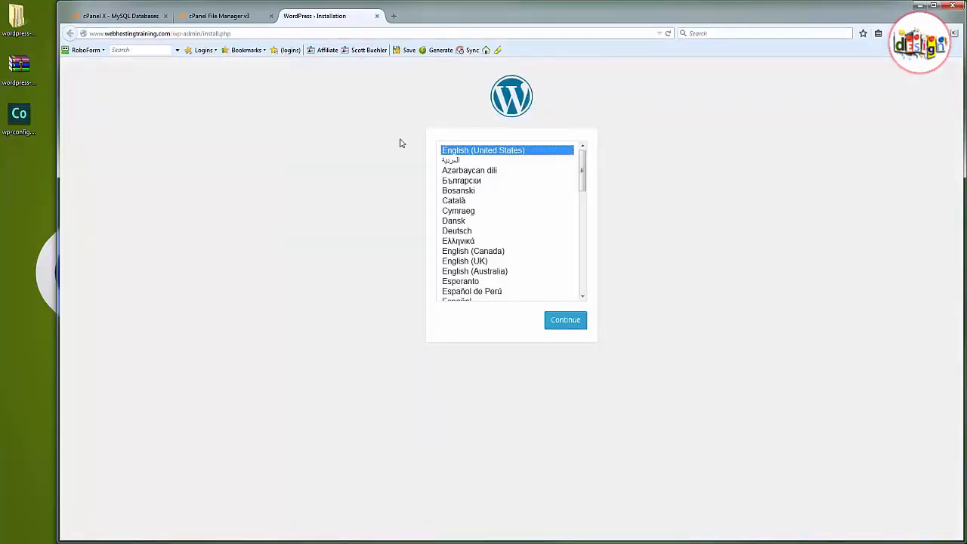
pyautogui.click(568, 322)
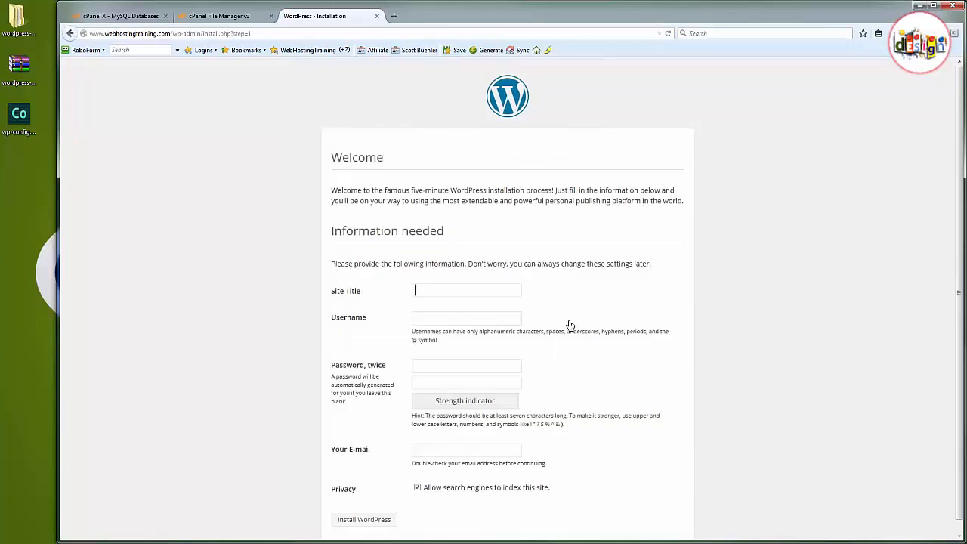
# Enter "Web Hosting Training" as the site title and fill in the administrator username.
pyautogui.scroll(-1, 568, 325)
pyautogui.write('Web Hosting Training')
pyautogui.press('Tab')
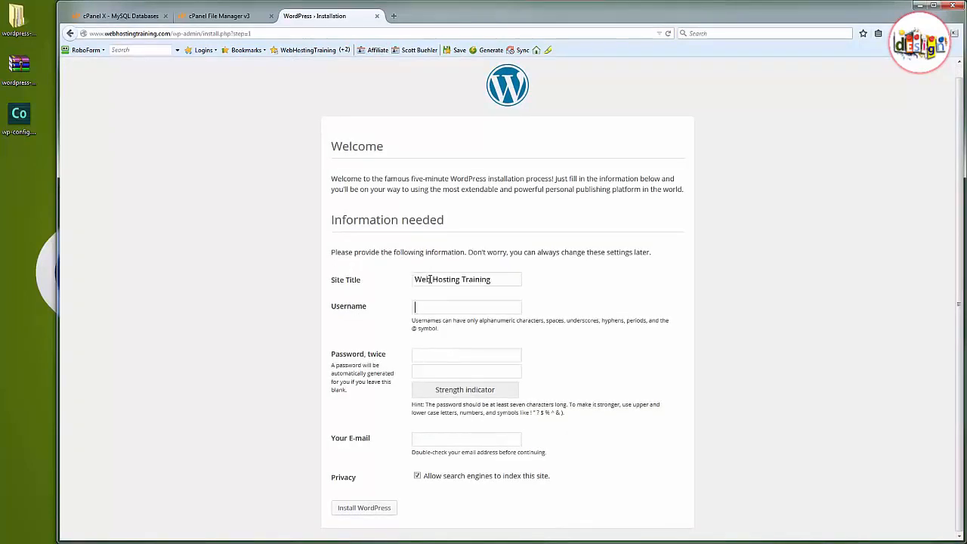
pyautogui.write('scott')
pyautogui.press('Tab')
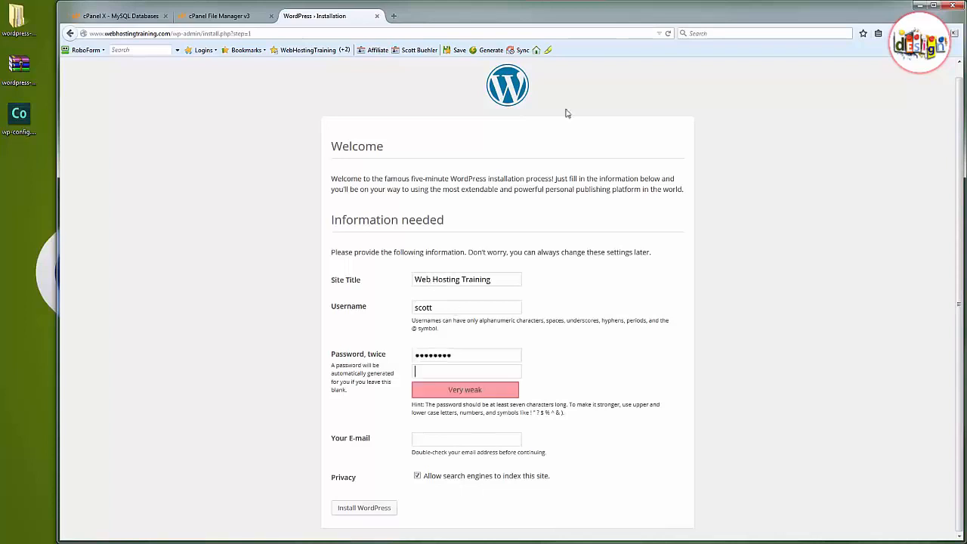
# Generate a new random password with RoboForm and enter it in both administrator password fields, replacing the weak one.
pyautogui.click(490, 50)
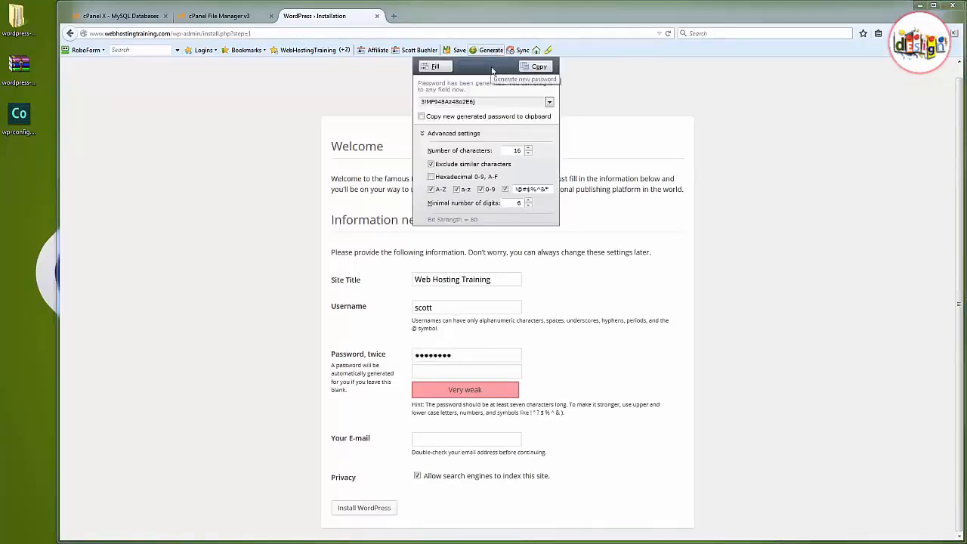
pyautogui.click(492, 68)
pyautogui.click(471, 352)
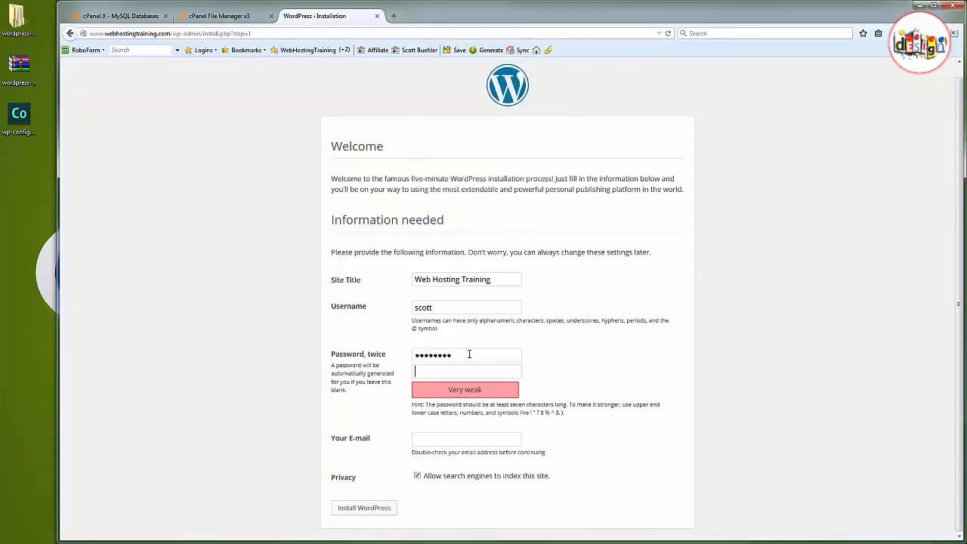
pyautogui.hotkey('ctrl', 'a')
pyautogui.hotkey('ctrl', 'v')
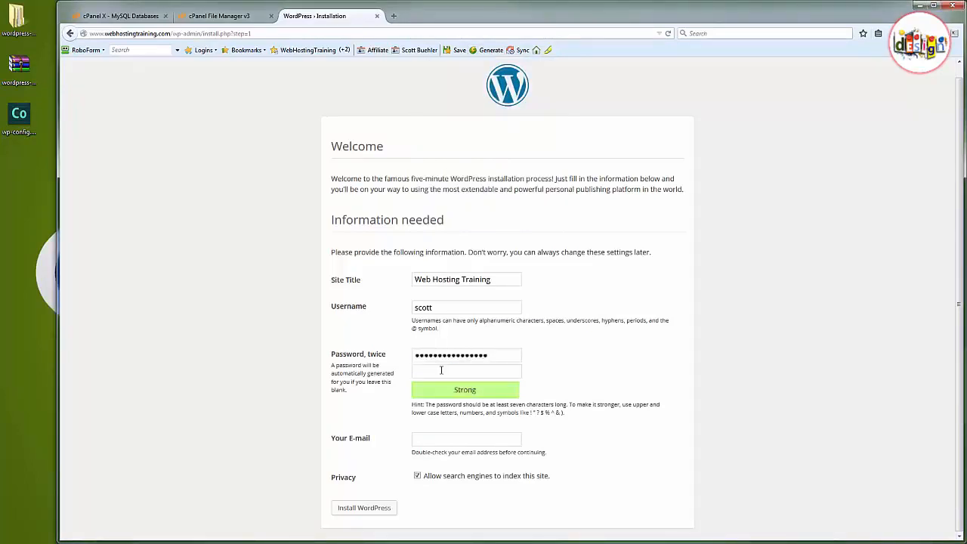
pyautogui.click(434, 368)
pyautogui.hotkey('ctrl', 'v')
# Fill in the administrator's e-mail, install WordPress, and dismiss the offer to save the account info.
pyautogui.write('youremail@yourdomain.com')
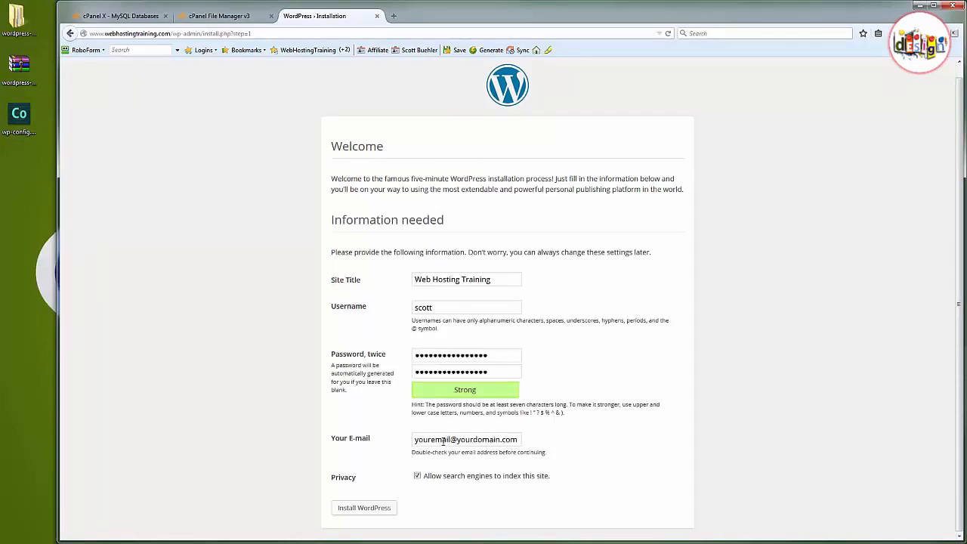
pyautogui.click(376, 511)
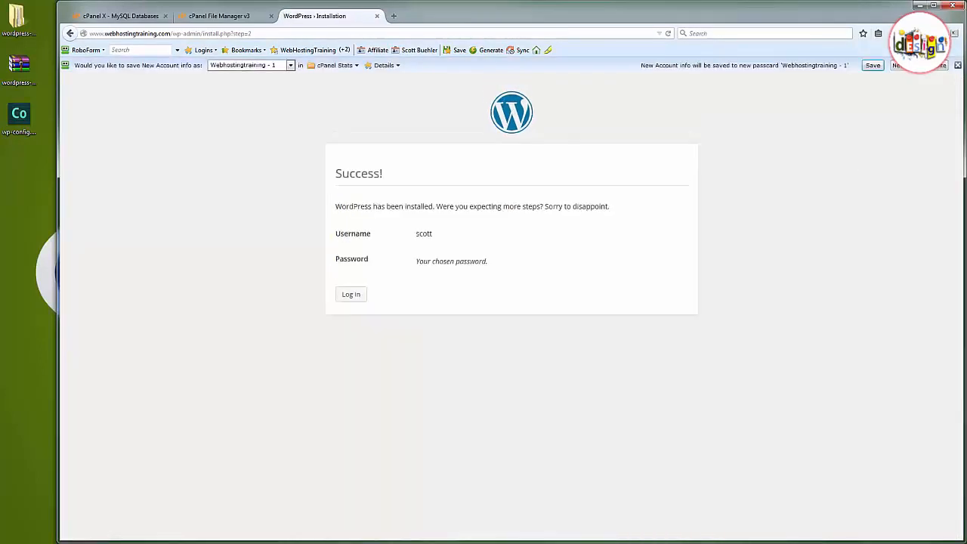
pyautogui.click(957, 66)
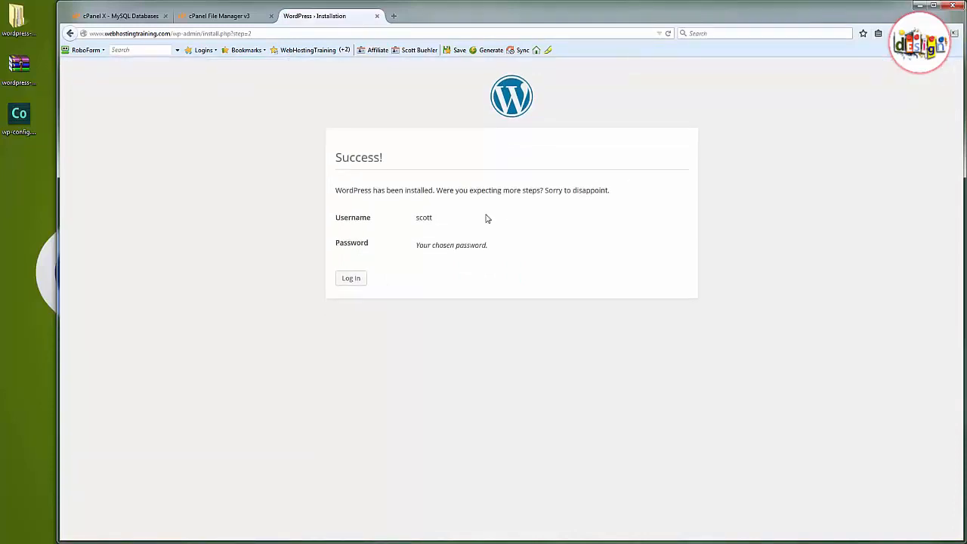
# Log in to WordPress with the administrator username and password, with Remember Me enabled.
pyautogui.click(361, 279)
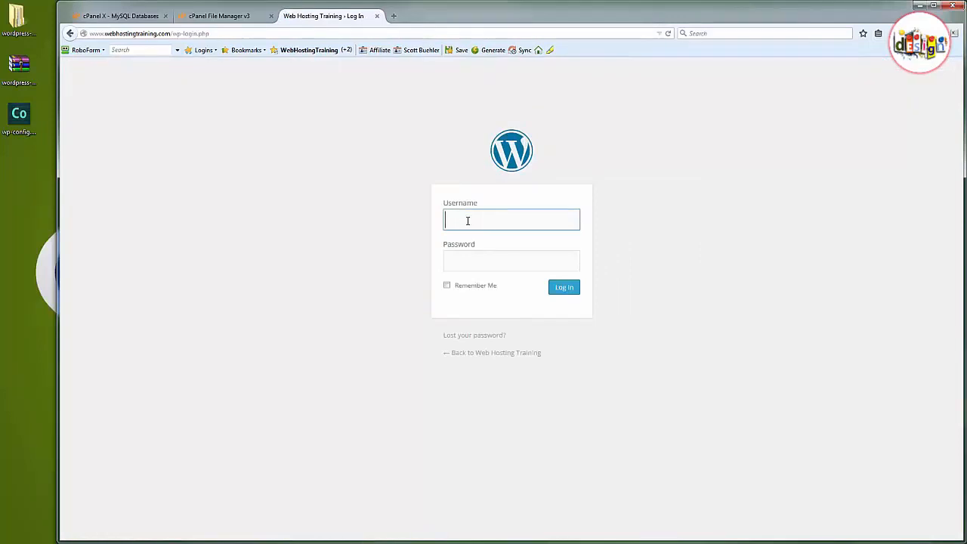
pyautogui.write('scott')
pyautogui.click(451, 269)
pyautogui.write('****************')
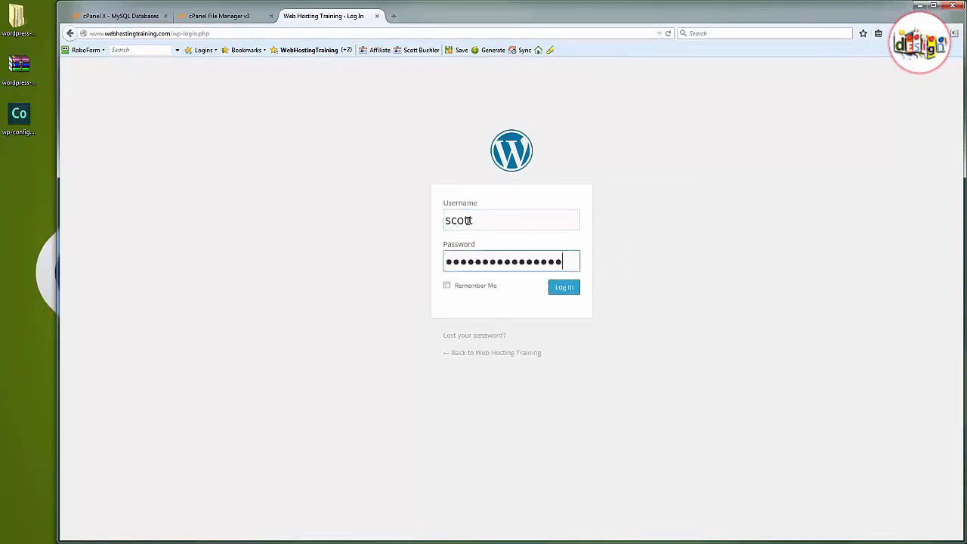
pyautogui.click(447, 286)
pyautogui.click(565, 290)
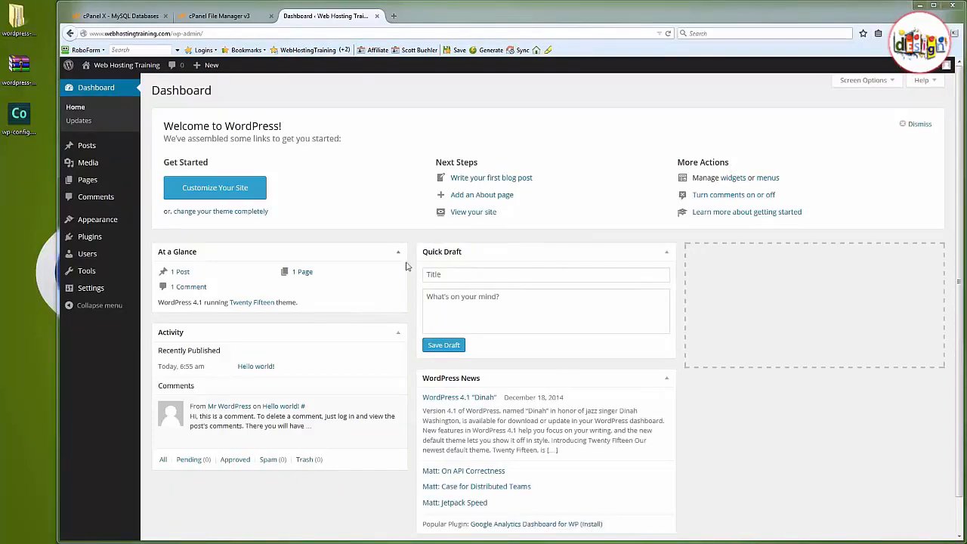
# Visit the Web Hosting Training site's public front page from the dashboard.
pyautogui.moveTo(129, 66)
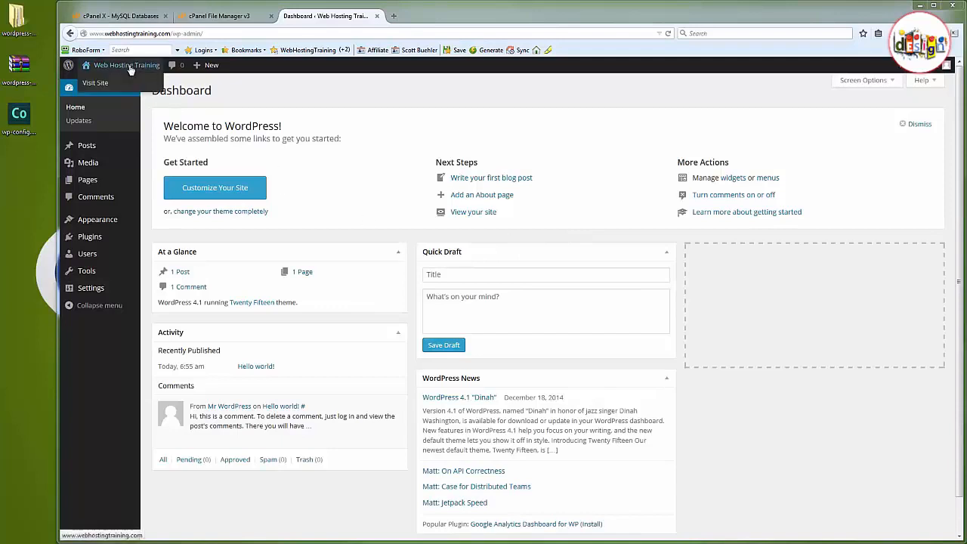
pyautogui.click(100, 84)
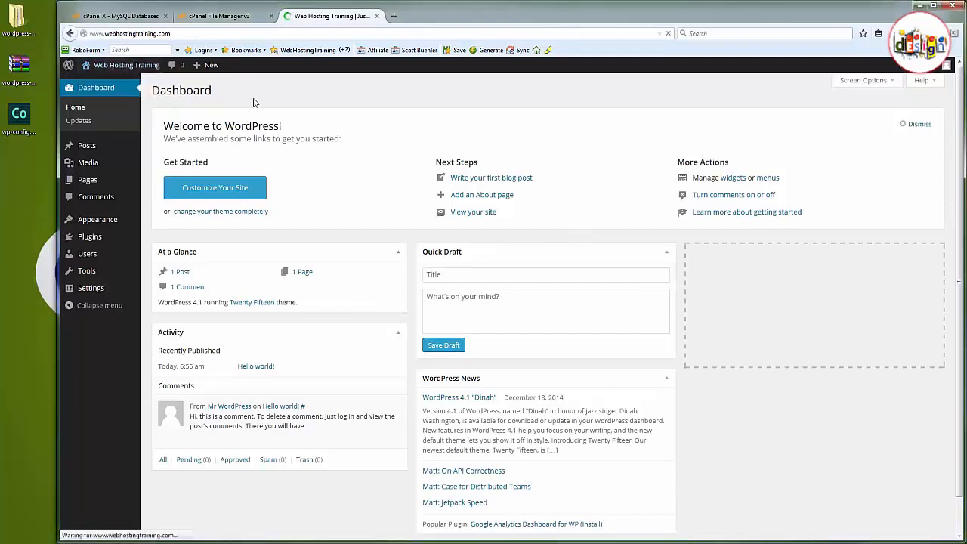